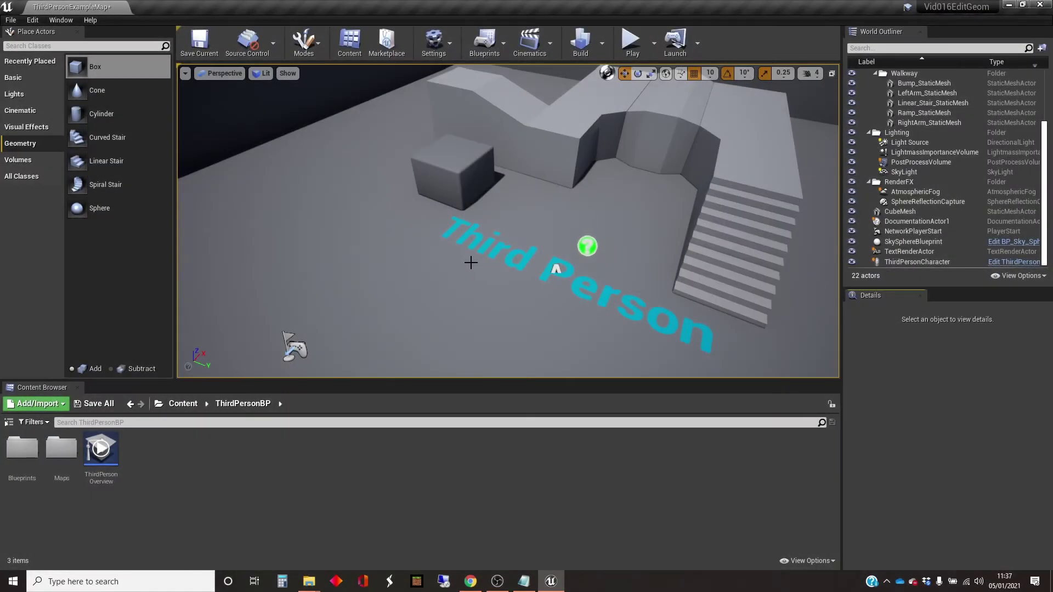
# Place a box geometry brush on the open floor near the existing cube and the Third Person text.
pyautogui.moveTo(508, 221); pyautogui.dragTo(623, 266, button='right')
pyautogui.moveTo(450, 224); pyautogui.dragTo(452, 260, button='right')
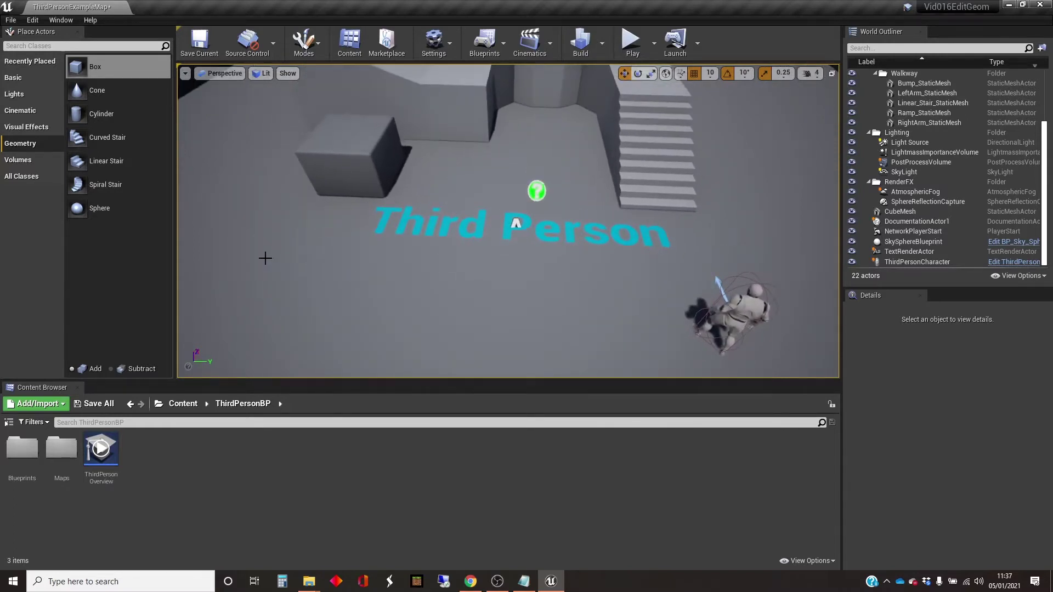
pyautogui.moveTo(393, 241); pyautogui.dragTo(387, 244, button='right')
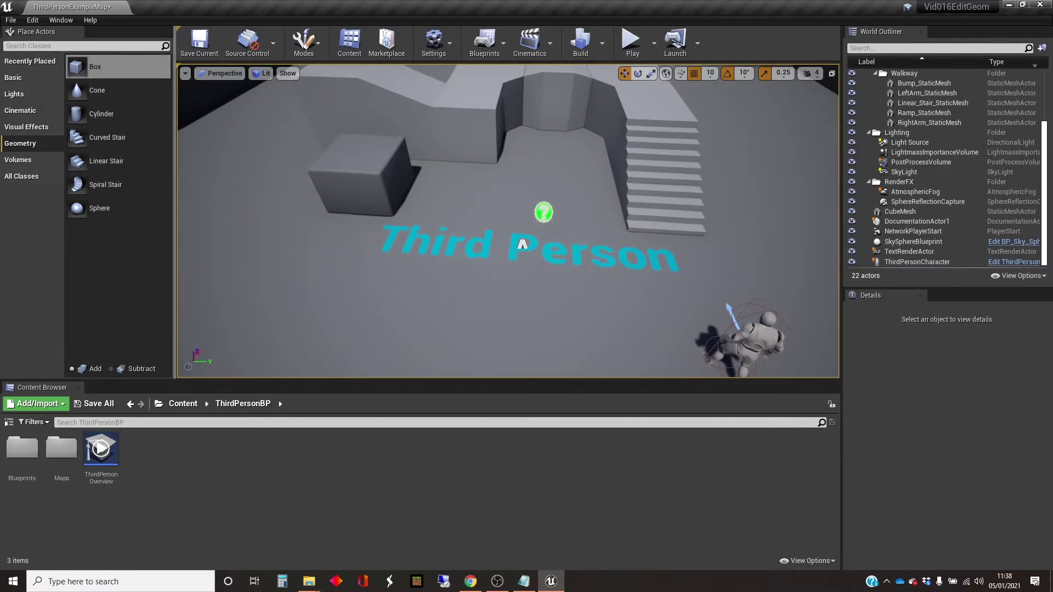
pyautogui.moveTo(289, 200); pyautogui.dragTo(253, 198, button='right')
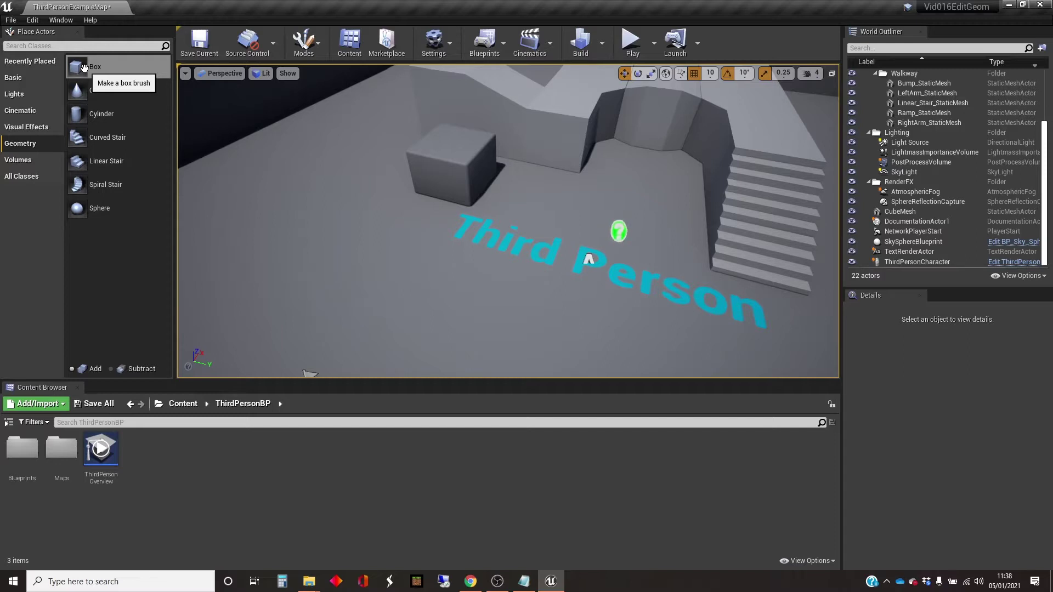
pyautogui.moveTo(84, 67)
pyautogui.mouseDown()
pyautogui.moveTo(393, 301)
pyautogui.moveTo(353, 255)
pyautogui.moveTo(339, 274)
pyautogui.mouseUp()
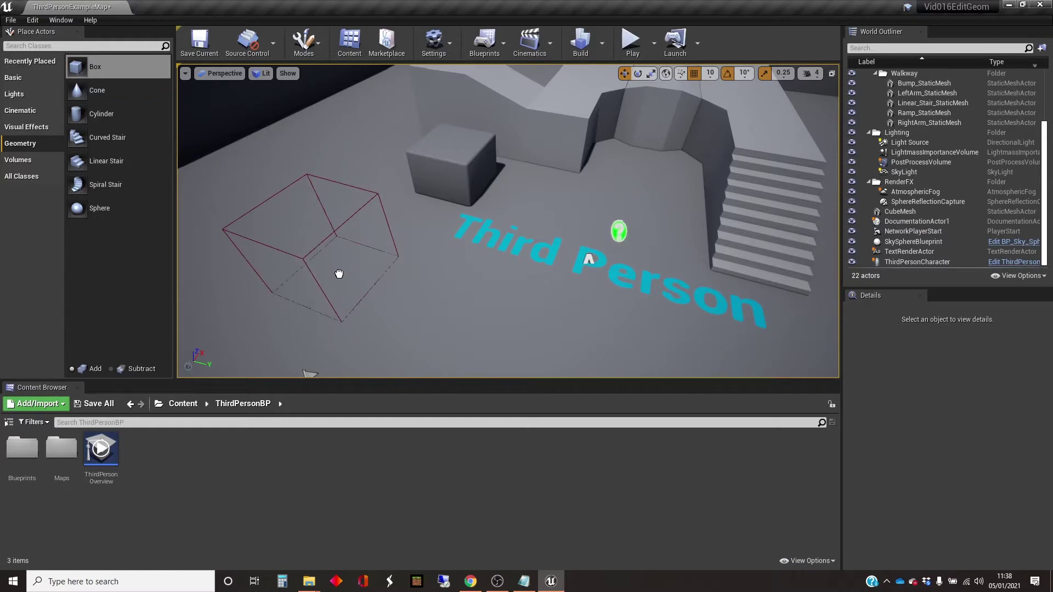
pyautogui.moveTo(339, 274); pyautogui.dragTo(339, 275)
pyautogui.moveTo(450, 271); pyautogui.dragTo(477, 291)
pyautogui.press('s')
pyautogui.moveTo(477, 291)
pyautogui.mouseDown(button='right')
pyautogui.moveTo(526, 321)
pyautogui.moveTo(501, 291)
pyautogui.moveTo(485, 299)
pyautogui.moveTo(489, 334)
pyautogui.moveTo(456, 275)
pyautogui.moveTo(405, 246)
pyautogui.moveTo(431, 246)
pyautogui.mouseUp(button='right')
pyautogui.press('w')
pyautogui.press('s')
pyautogui.press('w')
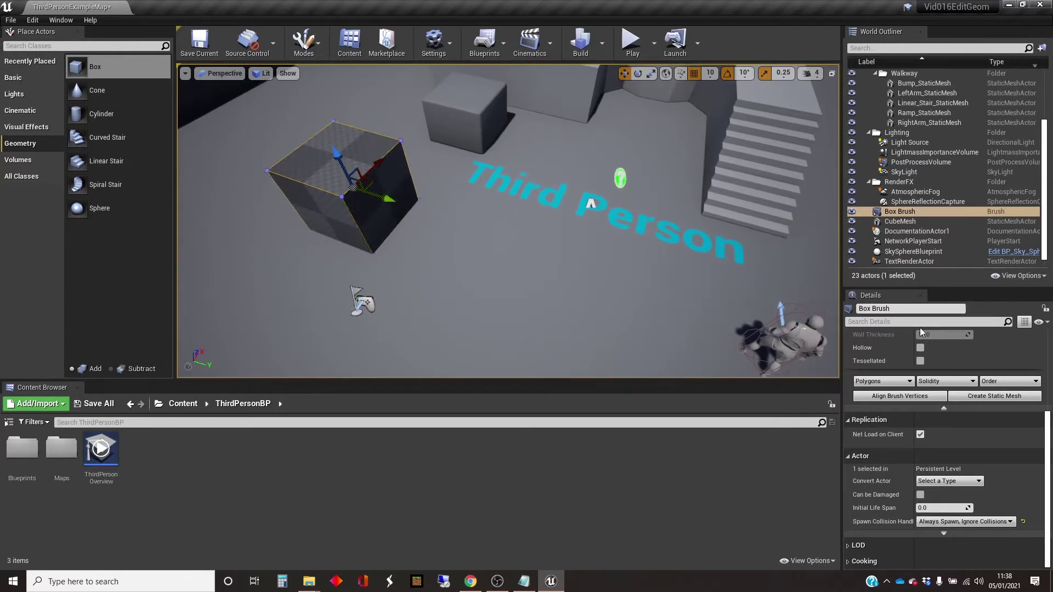
# Set the box brush's X, Y and Z dimensions to 600 each.
pyautogui.scroll(2, 940, 409)
pyautogui.scroll(4, 941, 417)
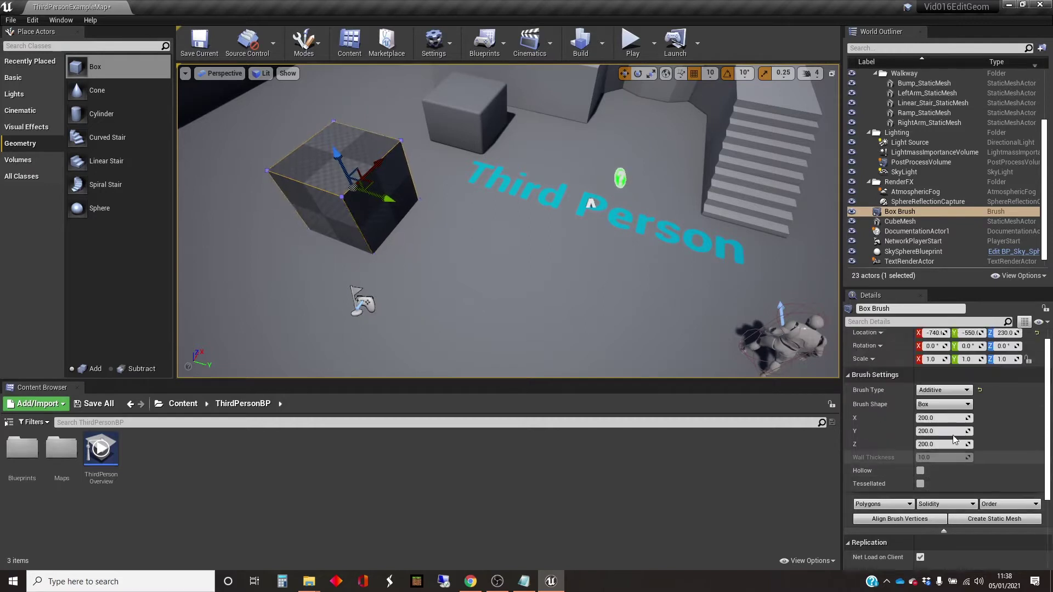
pyautogui.click(946, 436)
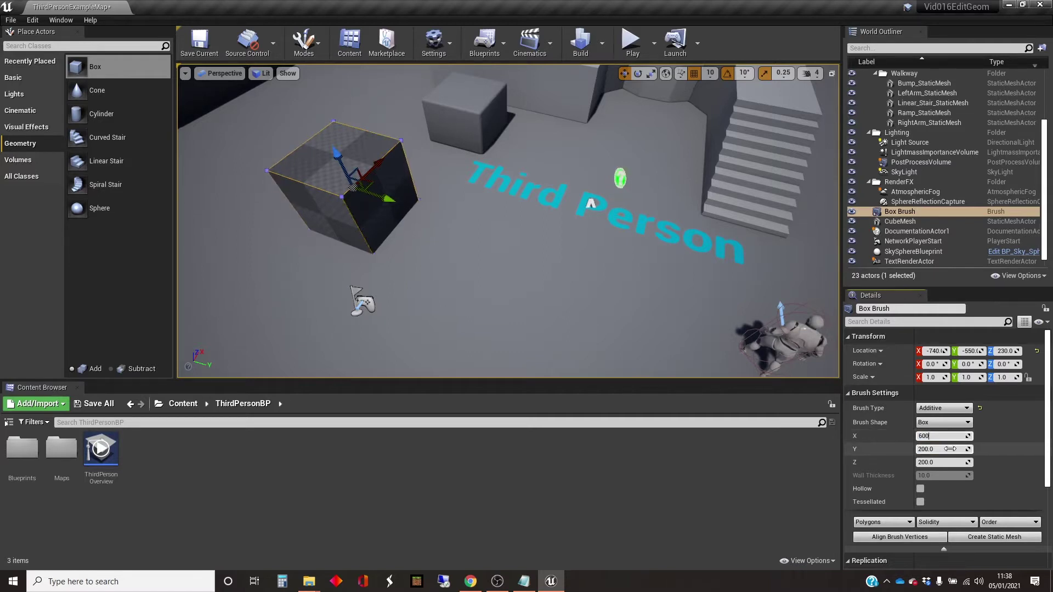
pyautogui.click(945, 451)
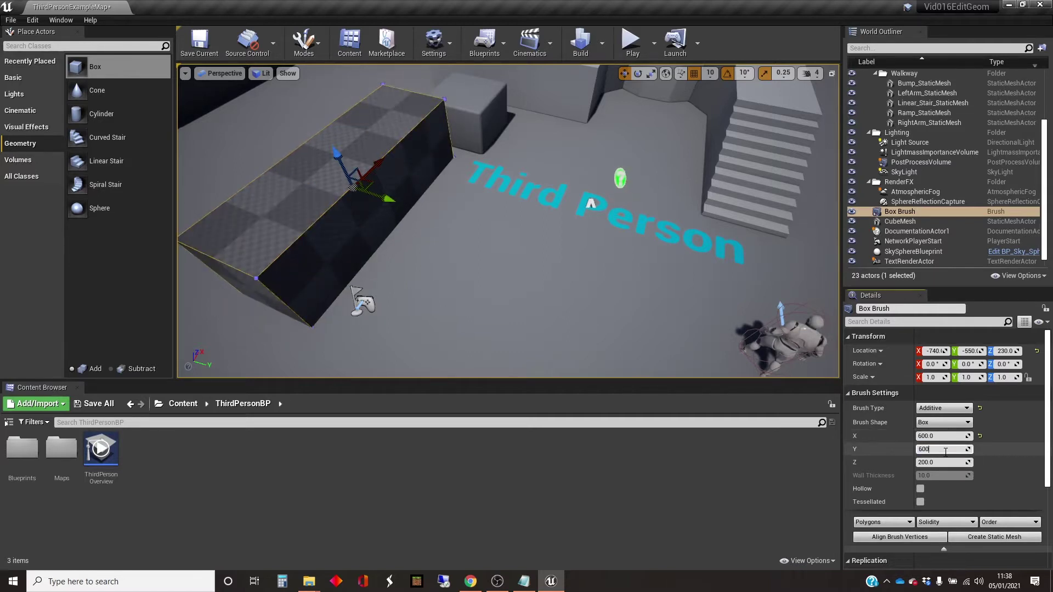
pyautogui.press('Return')
pyautogui.click(944, 463)
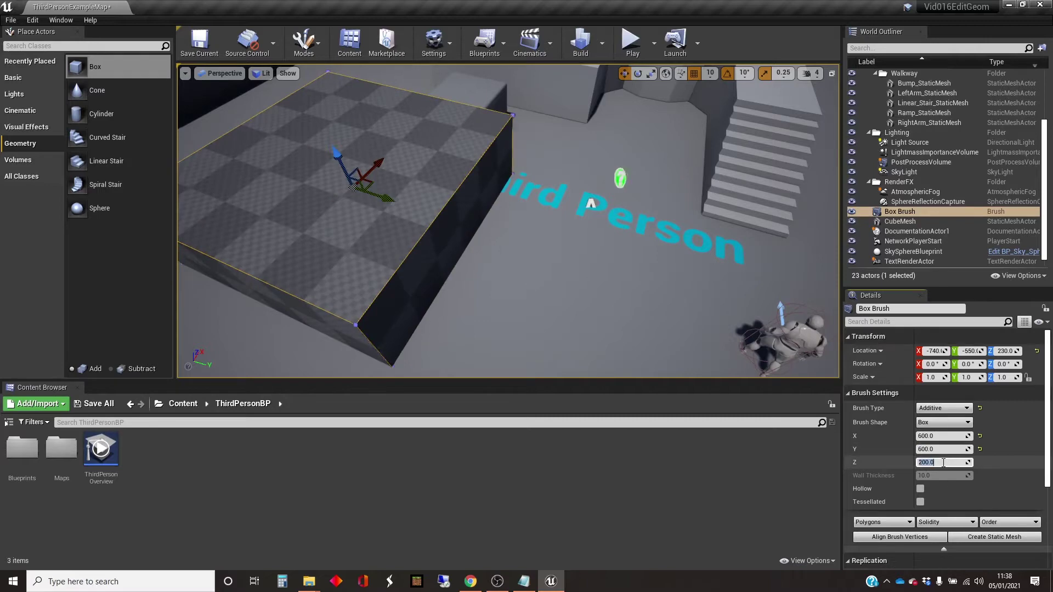
pyautogui.write('600')
pyautogui.press('Return')
# Raise the large box brush out of the ground and snap its base down onto the floor.
pyautogui.moveTo(594, 294)
pyautogui.mouseDown(button='right')
pyautogui.moveTo(549, 268)
pyautogui.moveTo(576, 259)
pyautogui.moveTo(595, 294)
pyautogui.mouseUp(button='right')
pyautogui.moveTo(440, 243); pyautogui.dragTo(433, 109)
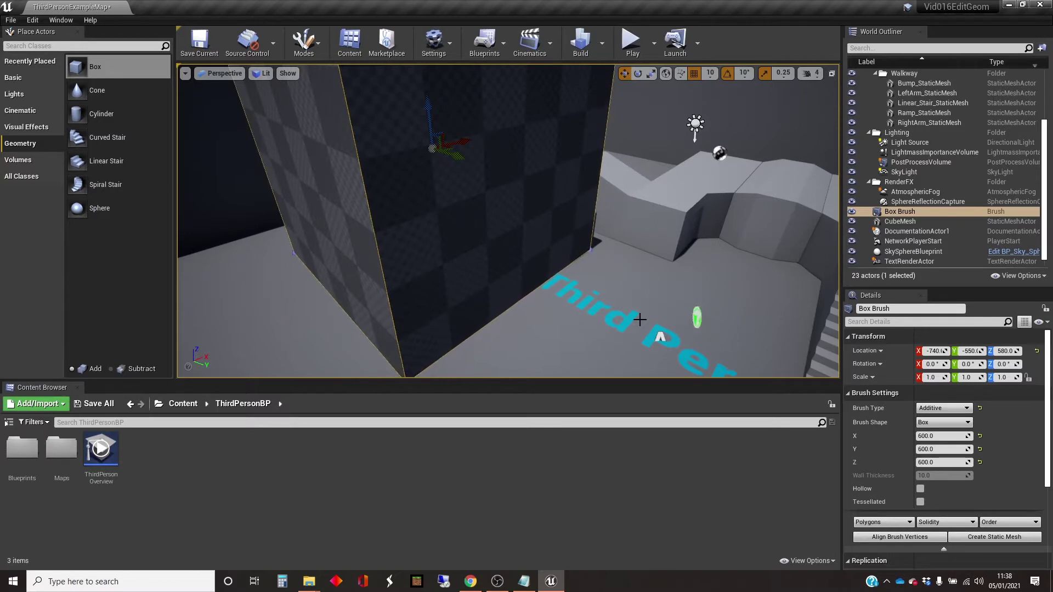
pyautogui.press('End')
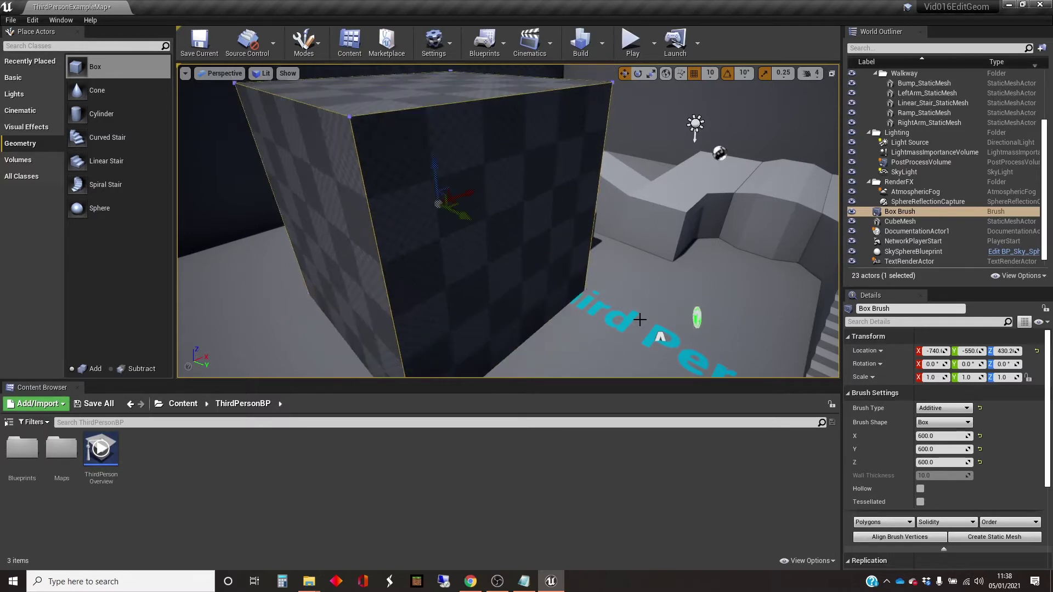
# Make the large box brush hollow, keeping the 10.0 wall thickness.
pyautogui.moveTo(640, 305); pyautogui.dragTo(691, 310, button='right')
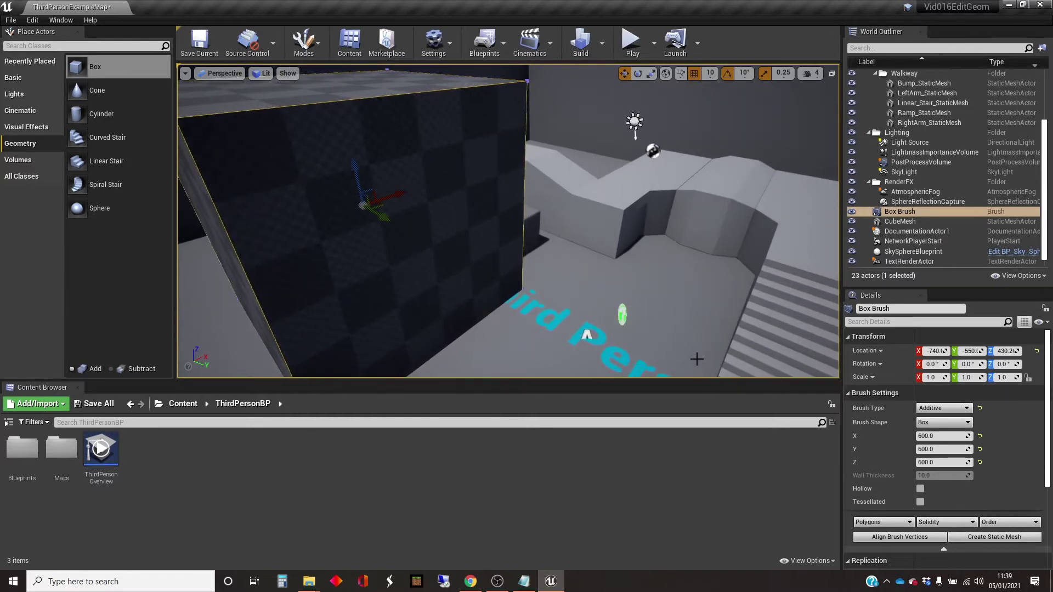
pyautogui.moveTo(569, 356)
pyautogui.mouseDown(button='right')
pyautogui.moveTo(483, 384)
pyautogui.moveTo(571, 351)
pyautogui.moveTo(562, 359)
pyautogui.mouseUp(button='right')
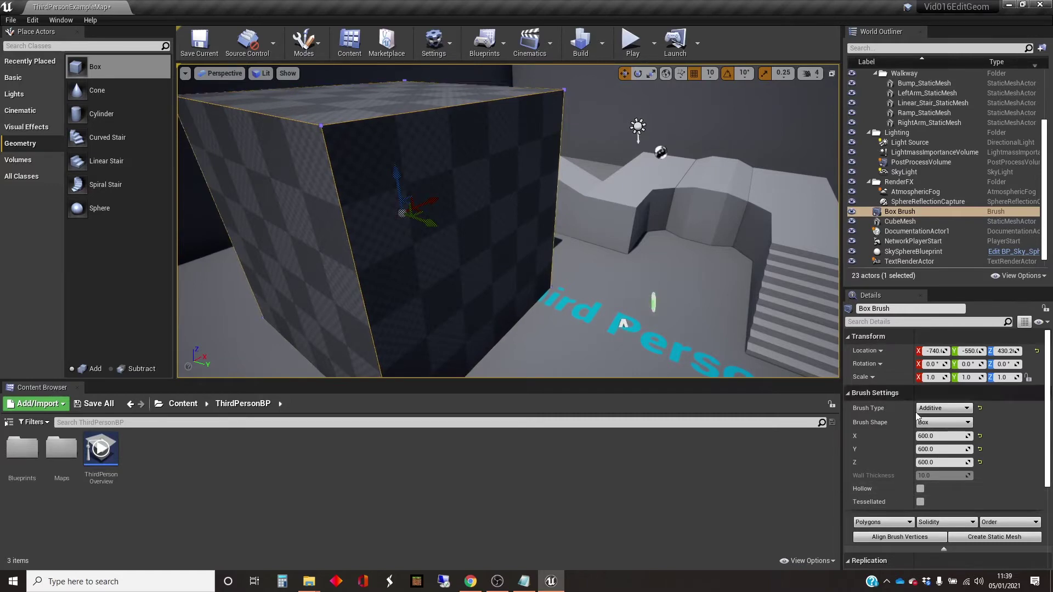
pyautogui.click(920, 489)
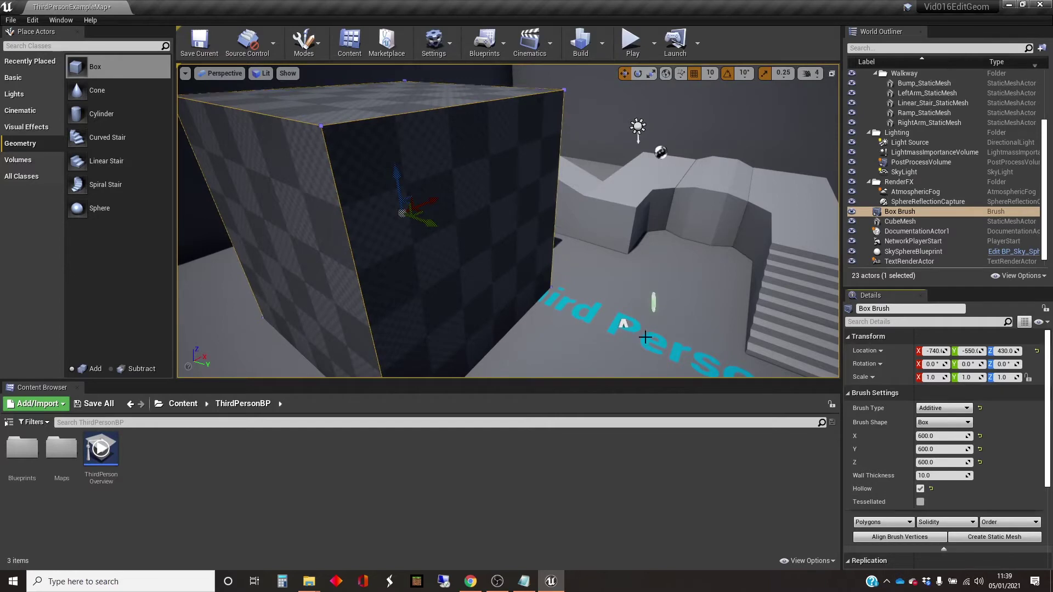
# Place a second box brush, 200 units per side, near the front wall of the hollow box.
pyautogui.moveTo(538, 324); pyautogui.dragTo(576, 313, button='right')
pyautogui.moveTo(521, 347)
pyautogui.mouseDown(button='right')
pyautogui.moveTo(539, 284)
pyautogui.moveTo(531, 317)
pyautogui.mouseUp(button='right')
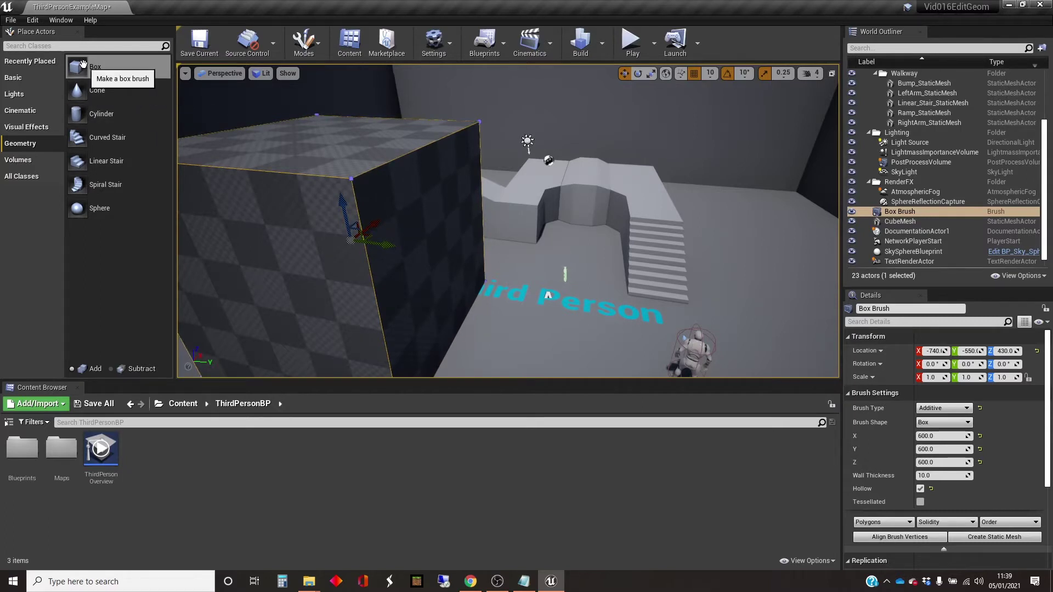
pyautogui.moveTo(82, 65)
pyautogui.mouseDown()
pyautogui.moveTo(395, 258)
pyautogui.moveTo(395, 294)
pyautogui.moveTo(441, 301)
pyautogui.mouseUp()
pyautogui.moveTo(559, 329); pyautogui.dragTo(502, 348, button='right')
pyautogui.moveTo(617, 305); pyautogui.dragTo(600, 300)
pyautogui.moveTo(685, 290)
pyautogui.mouseDown(button='right')
pyautogui.moveTo(614, 291)
pyautogui.moveTo(582, 324)
pyautogui.mouseUp(button='right')
pyautogui.moveTo(669, 319); pyautogui.dragTo(619, 297, button='right')
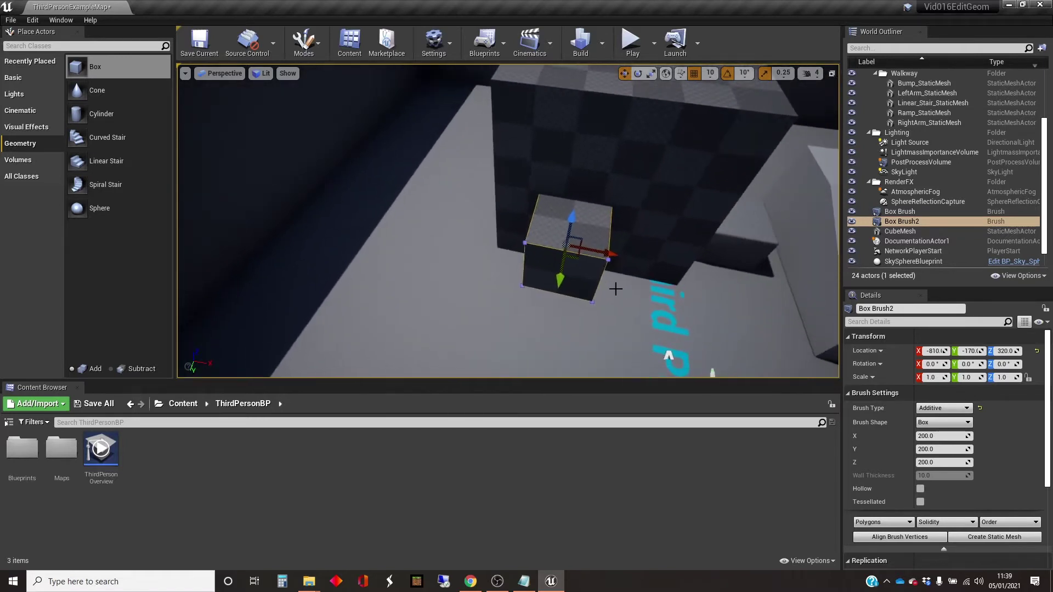
# Move the small box brush along the wall to X -720 and snap it down to the floor.
pyautogui.click(576, 215)
pyautogui.moveTo(590, 251); pyautogui.dragTo(624, 253)
pyautogui.moveTo(594, 327); pyautogui.dragTo(593, 328, button='right')
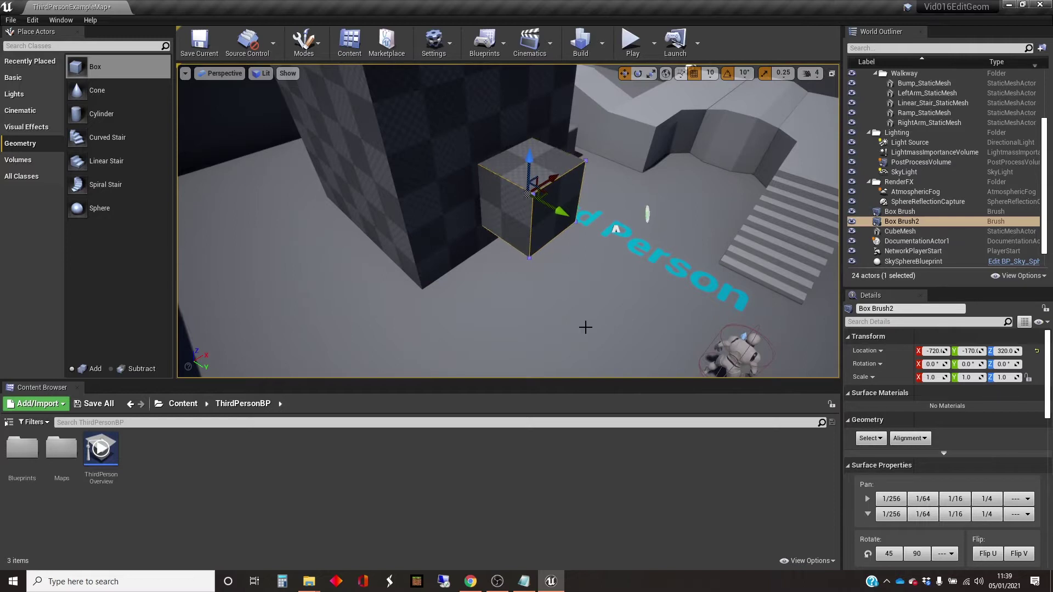
pyautogui.press('End')
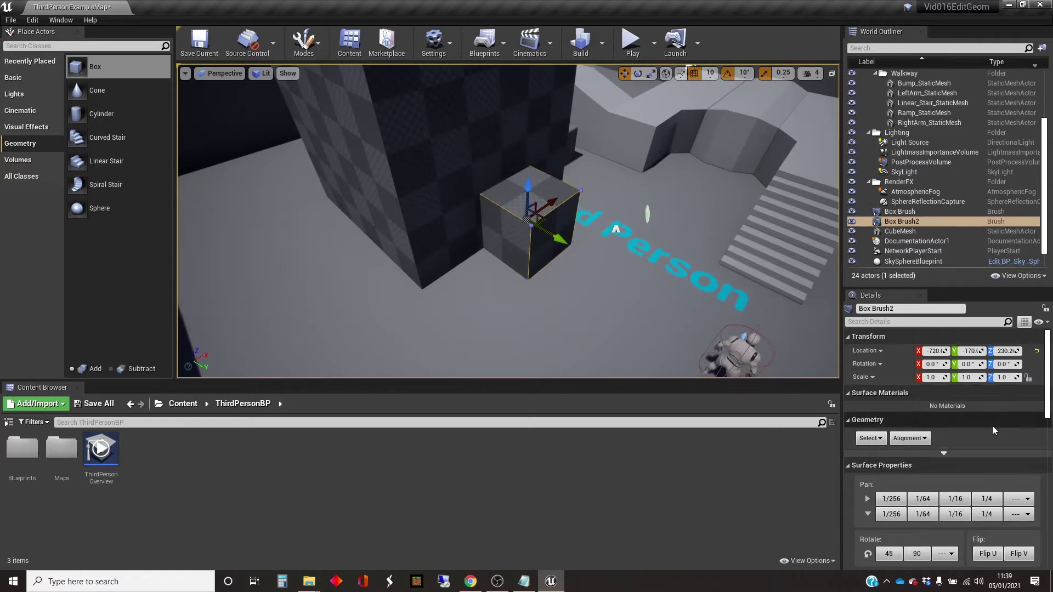
# Change the small box brush's type to Subtractive to cut a doorway into the hollow box.
pyautogui.scroll(-5, 992, 432)
pyautogui.scroll(-1, 979, 439)
pyautogui.click(952, 481)
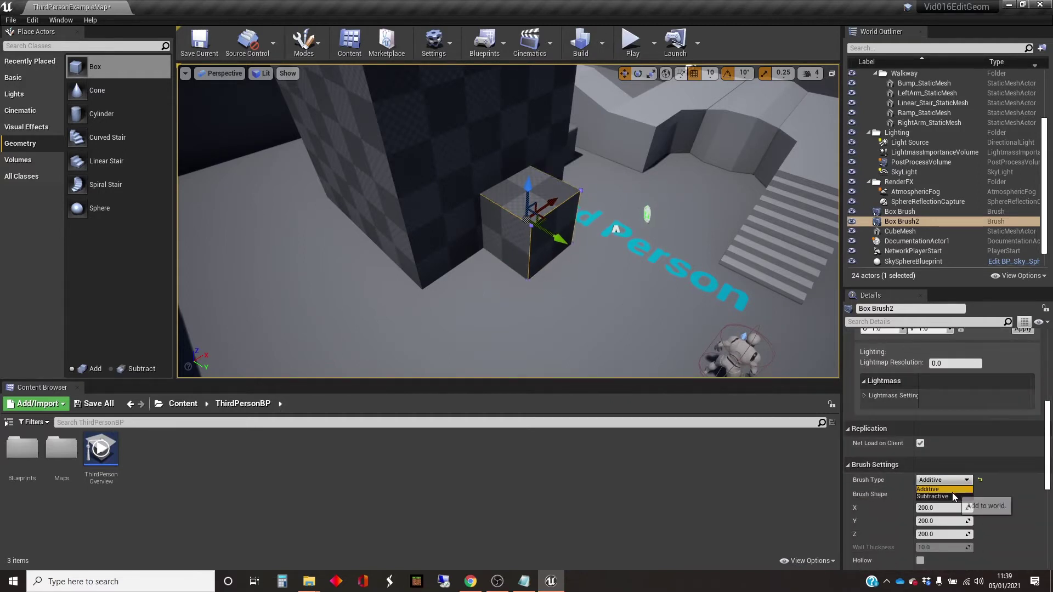
pyautogui.click(953, 496)
pyautogui.moveTo(508, 221)
pyautogui.mouseDown(button='right')
pyautogui.moveTo(530, 232)
pyautogui.moveTo(497, 210)
pyautogui.moveTo(541, 232)
pyautogui.moveTo(524, 221)
pyautogui.mouseUp(button='right')
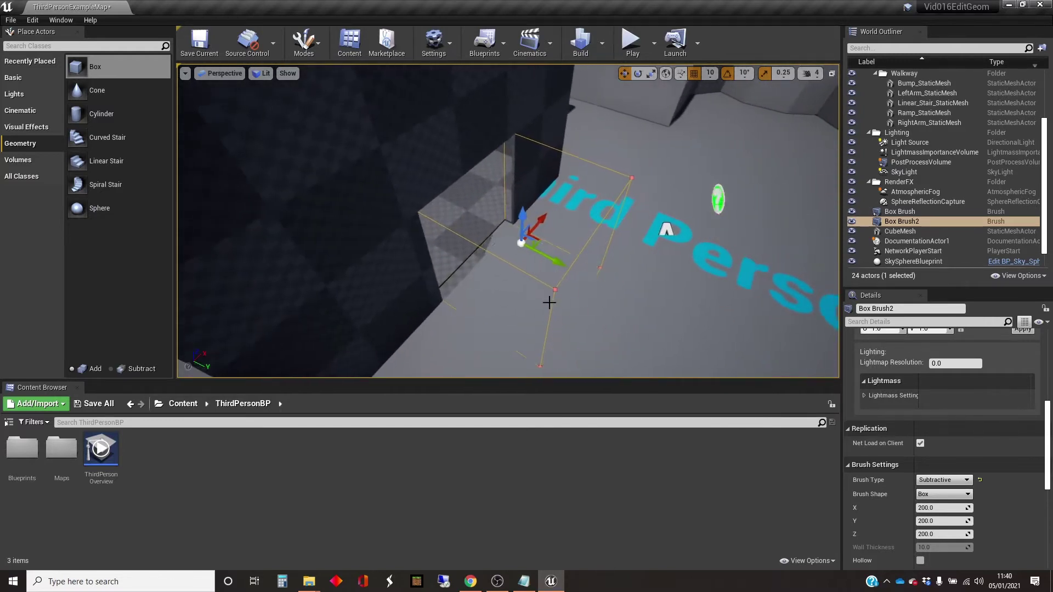
# Nudge the subtractive doorway brush slightly upward to clear the floor.
pyautogui.moveTo(557, 265); pyautogui.dragTo(560, 262)
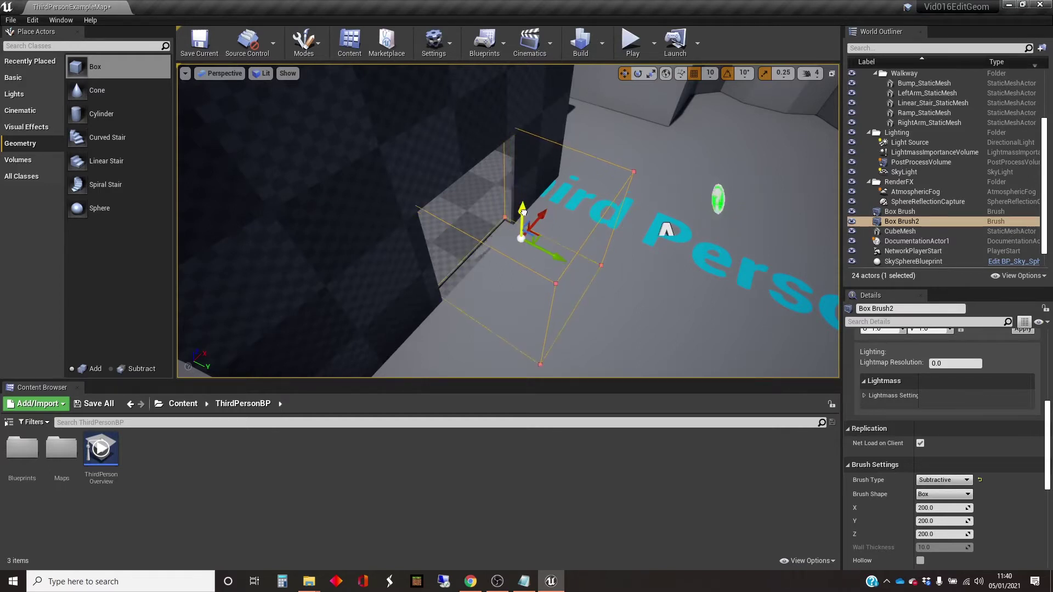
pyautogui.moveTo(620, 310)
pyautogui.mouseDown(button='right')
pyautogui.moveTo(587, 314)
pyautogui.moveTo(574, 299)
pyautogui.moveTo(513, 312)
pyautogui.moveTo(458, 299)
pyautogui.moveTo(505, 282)
pyautogui.moveTo(493, 214)
pyautogui.moveTo(500, 235)
pyautogui.mouseUp(button='right')
pyautogui.press('w')
pyautogui.press('s')
pyautogui.press('s')
pyautogui.moveTo(595, 322)
pyautogui.mouseDown(button='right')
pyautogui.moveTo(590, 313)
pyautogui.moveTo(621, 310)
pyautogui.mouseUp(button='right')
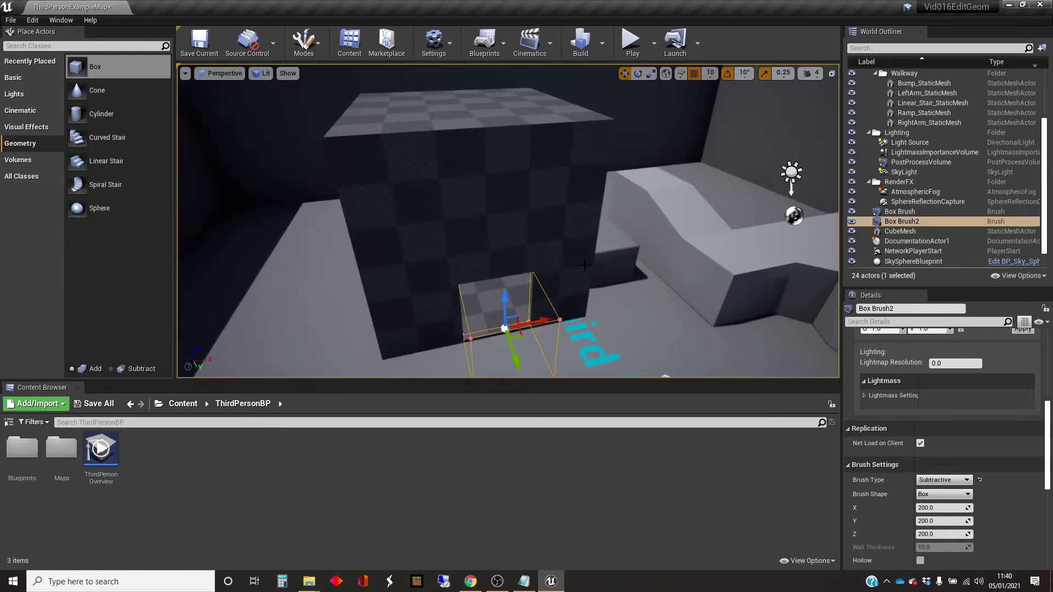
# Select the large hollow box brush and switch the editor to Brush Editing mode.
pyautogui.click(488, 150)
pyautogui.moveTo(488, 150)
pyautogui.mouseDown(button='right')
pyautogui.moveTo(488, 167)
pyautogui.moveTo(488, 147)
pyautogui.moveTo(489, 159)
pyautogui.moveTo(510, 159)
pyautogui.moveTo(500, 152)
pyautogui.mouseUp(button='right')
pyautogui.press('w')
pyautogui.press('s')
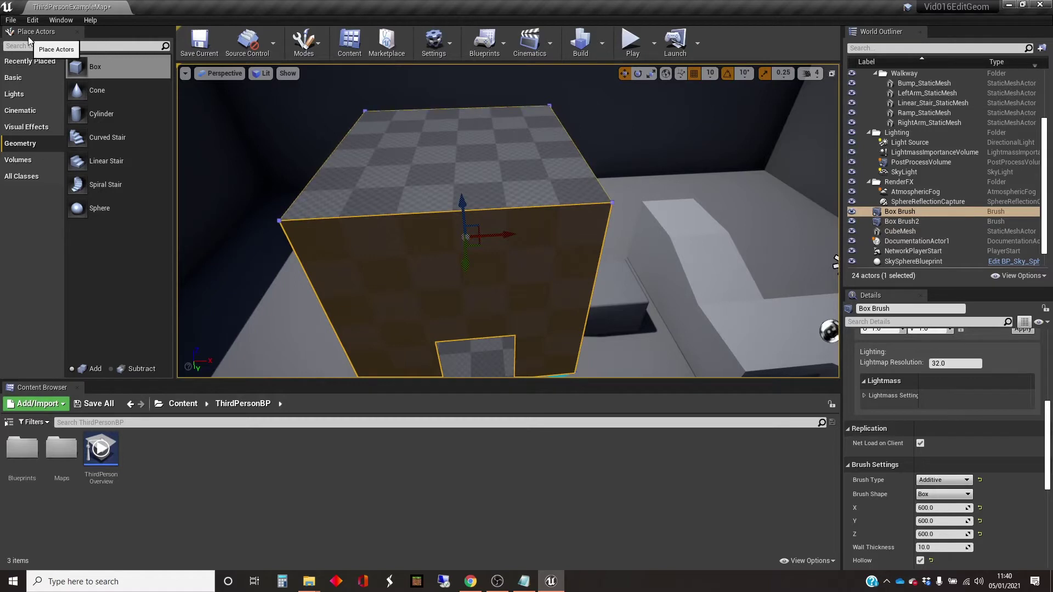
pyautogui.click(321, 50)
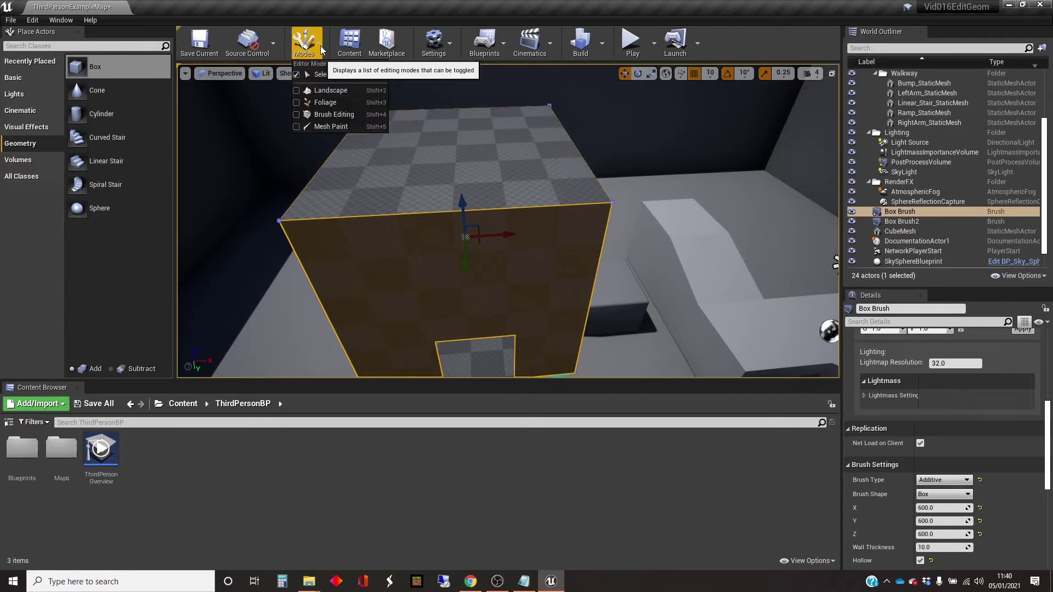
pyautogui.click(325, 114)
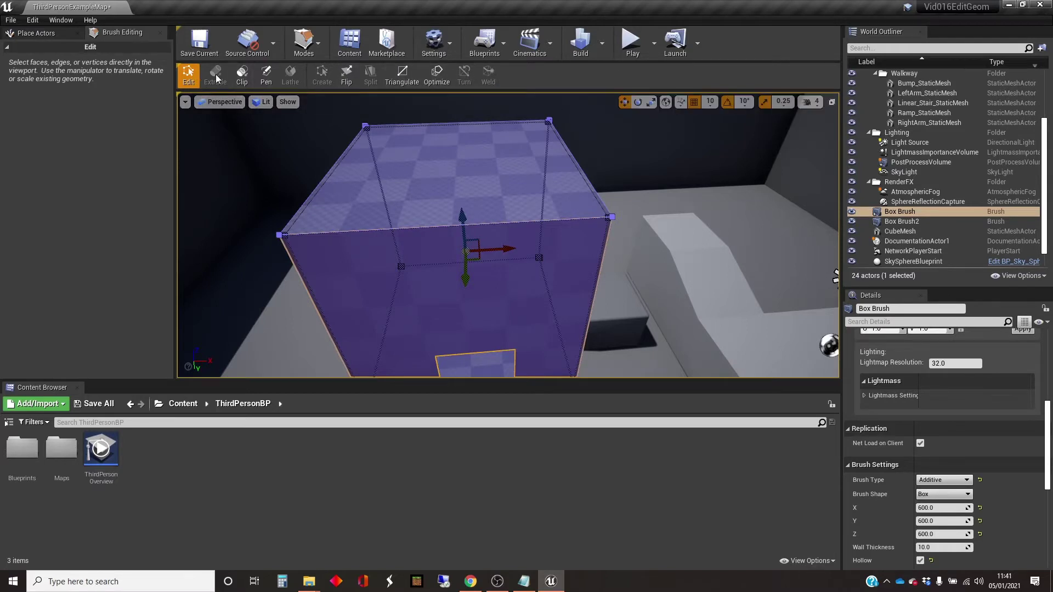
# Select the box's top face, its front face and an upper front corner vertex one after another.
pyautogui.moveTo(432, 241)
pyautogui.mouseDown(button='right')
pyautogui.moveTo(488, 272)
pyautogui.moveTo(483, 261)
pyautogui.mouseUp(button='right')
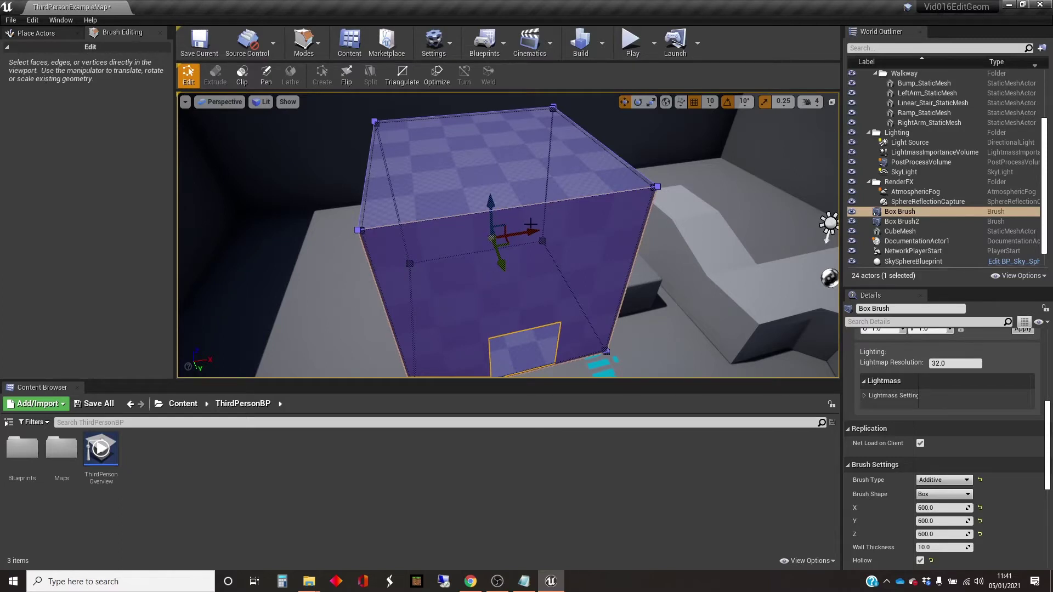
pyautogui.click(524, 168)
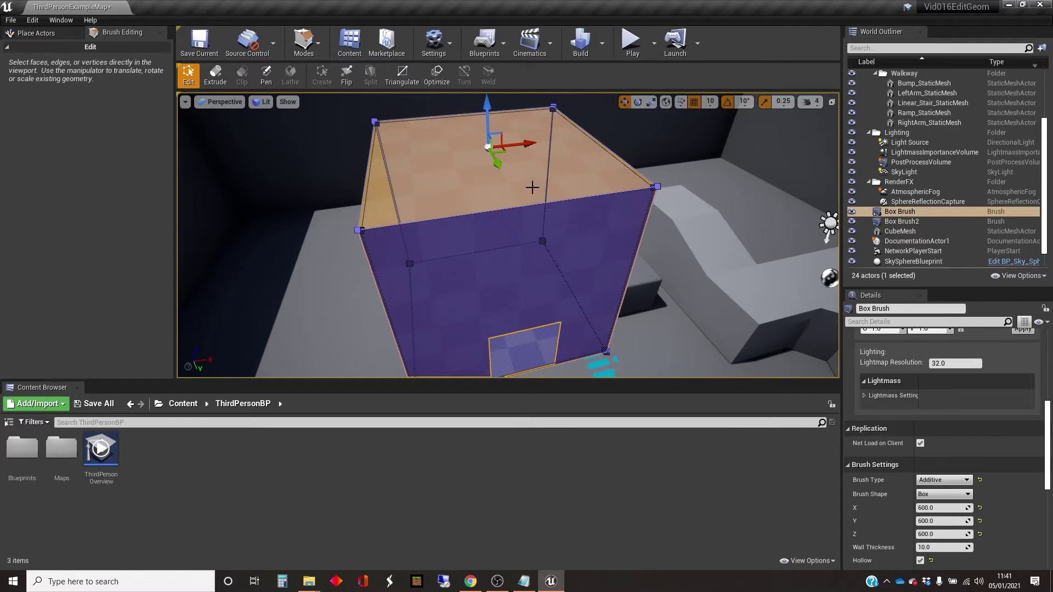
pyautogui.click(529, 254)
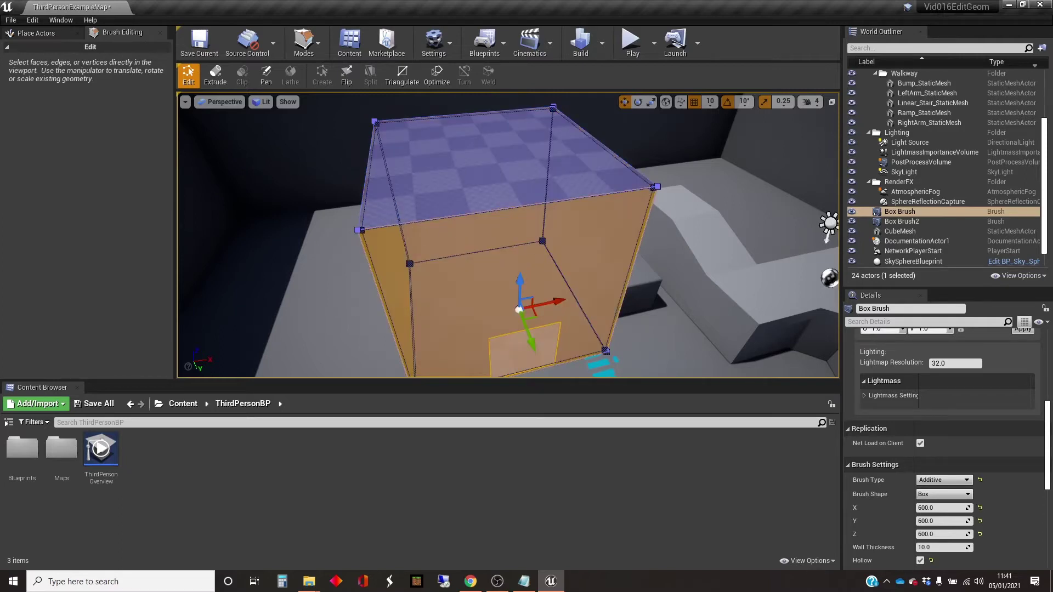
pyautogui.click(360, 230)
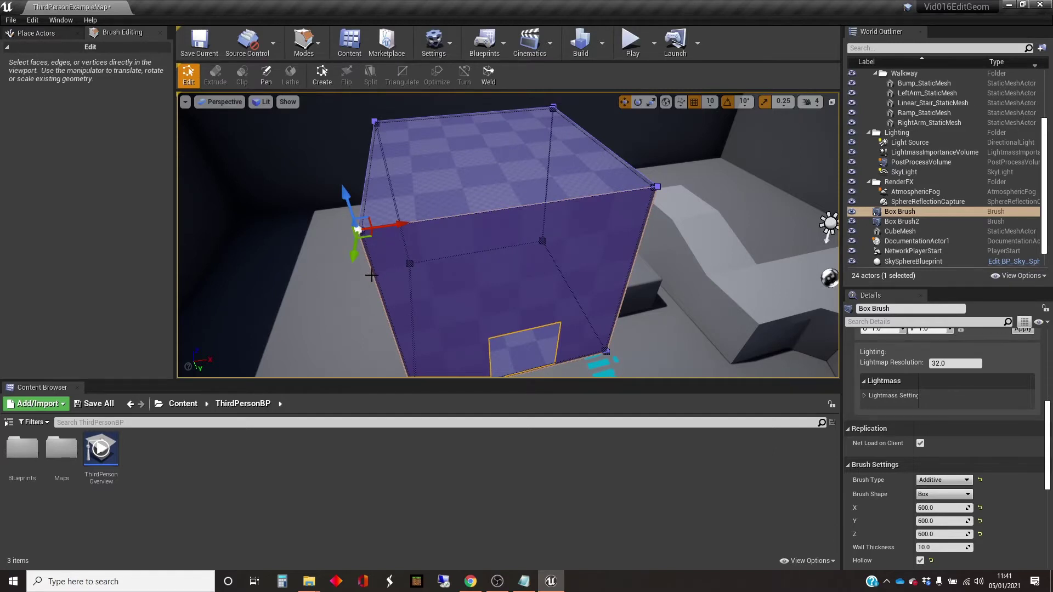
# Select a front vertical edge of the box and split the brush horizontally at its midpoint.
pyautogui.click(371, 275)
pyautogui.moveTo(384, 277)
pyautogui.mouseDown(button='right')
pyautogui.moveTo(335, 341)
pyautogui.moveTo(313, 326)
pyautogui.moveTo(330, 364)
pyautogui.moveTo(346, 373)
pyautogui.moveTo(352, 296)
pyautogui.moveTo(338, 307)
pyautogui.moveTo(412, 293)
pyautogui.moveTo(376, 276)
pyautogui.mouseUp(button='right')
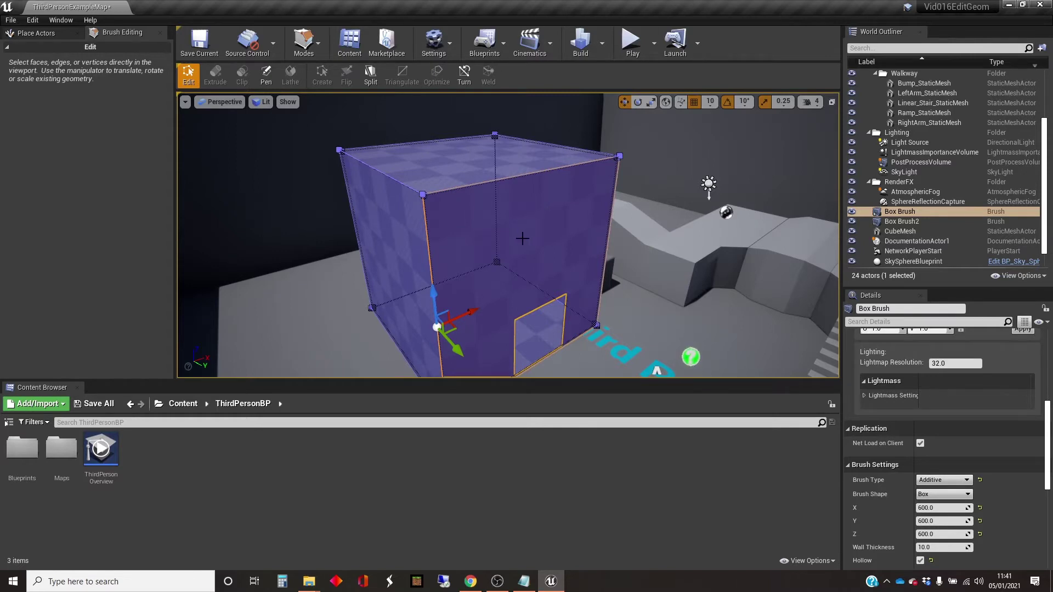
pyautogui.click(371, 76)
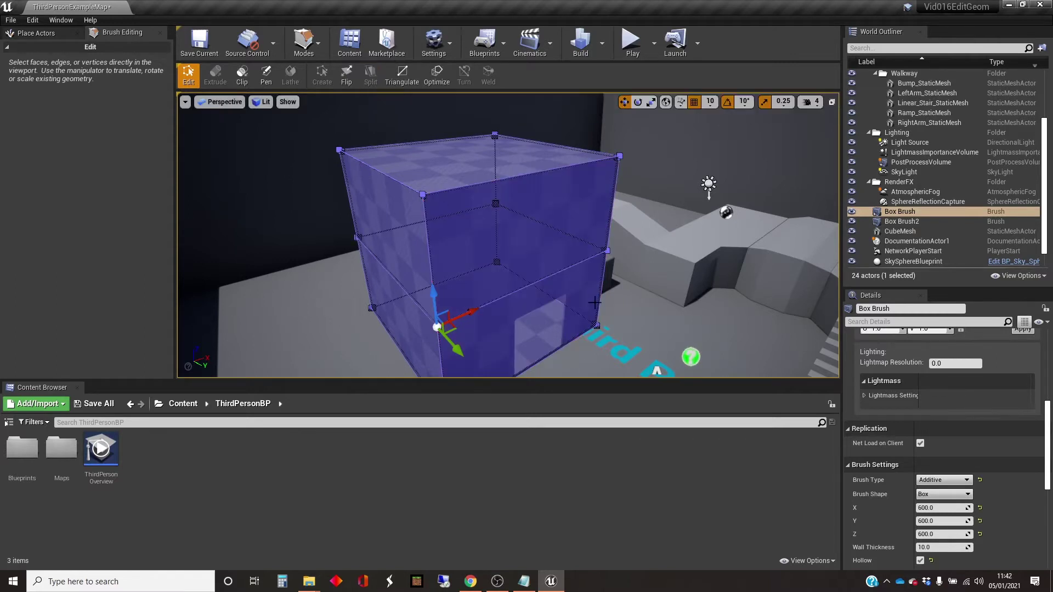
# Examine the split edges and vertices around the outside and inside of the box.
pyautogui.moveTo(620, 285)
pyautogui.mouseDown(button='right')
pyautogui.moveTo(417, 285)
pyautogui.moveTo(483, 288)
pyautogui.moveTo(450, 283)
pyautogui.moveTo(439, 264)
pyautogui.mouseUp(button='right')
pyautogui.moveTo(505, 276); pyautogui.dragTo(496, 287, button='right')
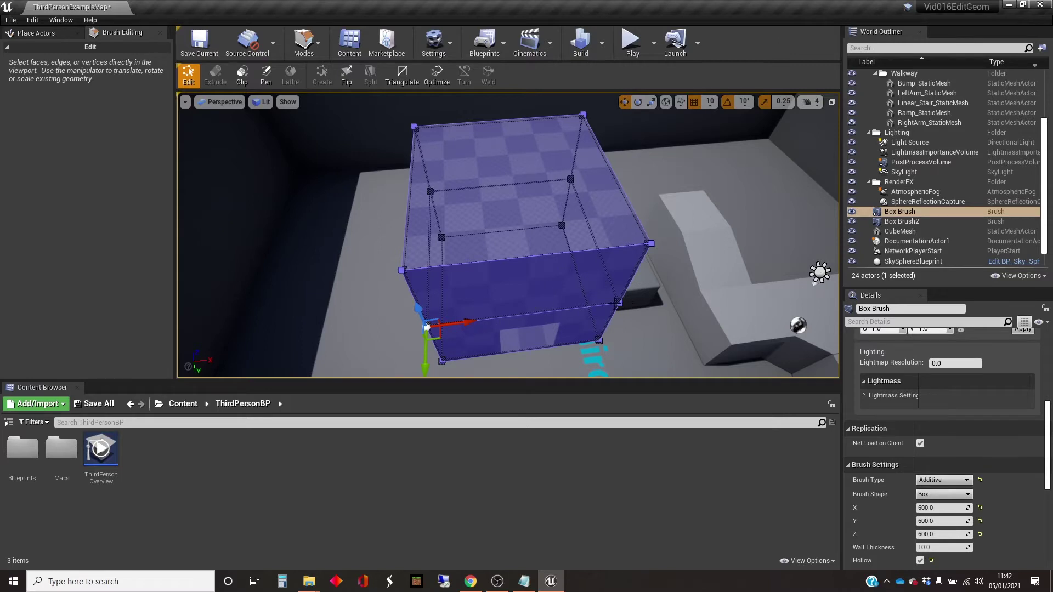
pyautogui.moveTo(496, 288)
pyautogui.mouseDown(button='right')
pyautogui.moveTo(496, 276)
pyautogui.moveTo(493, 301)
pyautogui.mouseUp(button='right')
pyautogui.press('w')
pyautogui.press('e')
pyautogui.press('w')
pyautogui.press('s')
pyautogui.press('w')
pyautogui.moveTo(489, 344); pyautogui.dragTo(489, 344, button='right')
pyautogui.moveTo(456, 294); pyautogui.dragTo(500, 236, button='right')
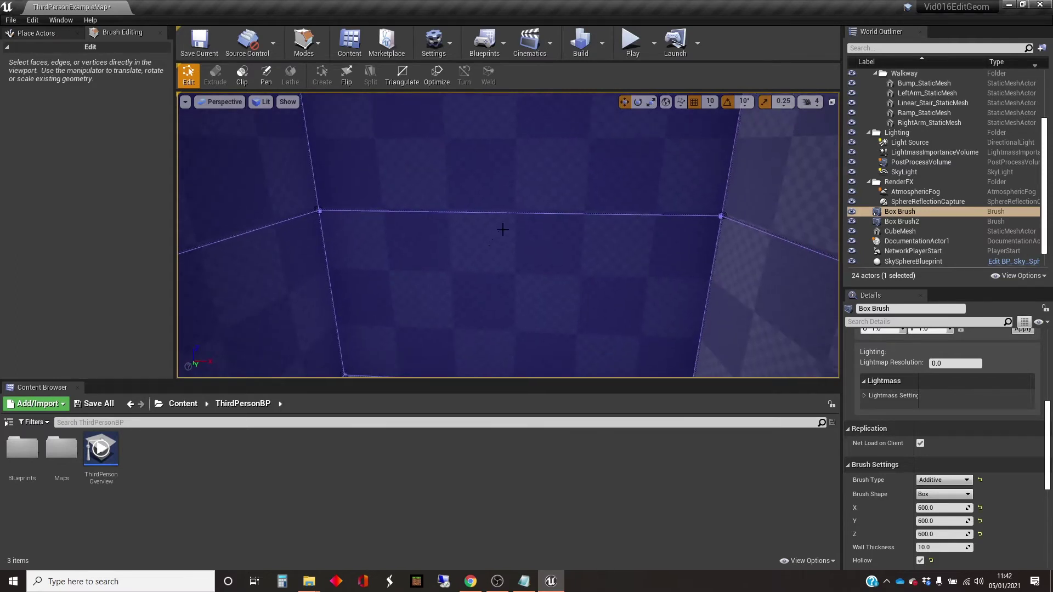
pyautogui.press('f')
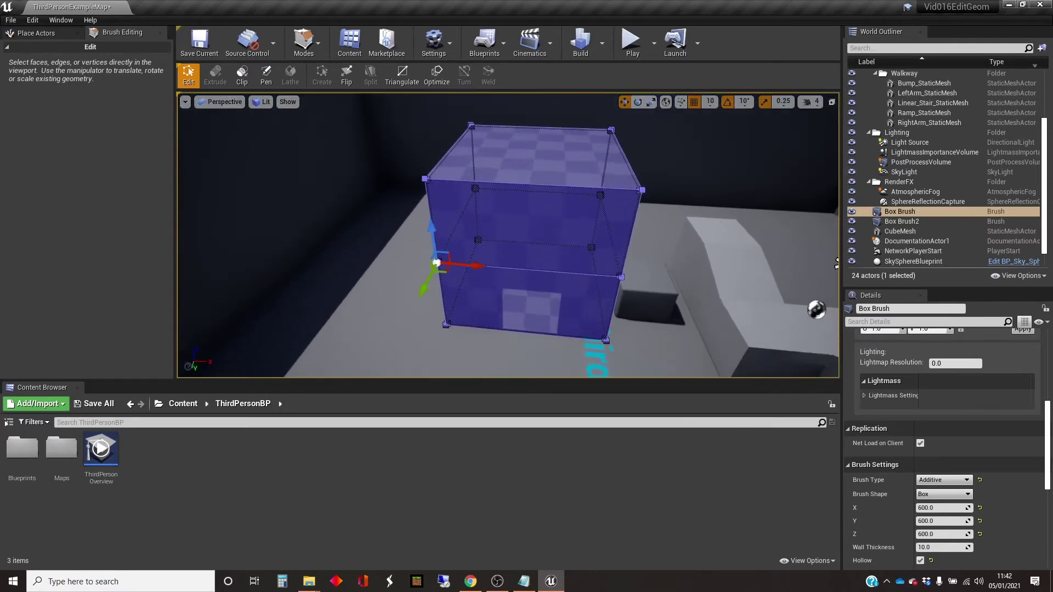
pyautogui.moveTo(508, 236); pyautogui.dragTo(492, 236, button='right')
pyautogui.press('w')
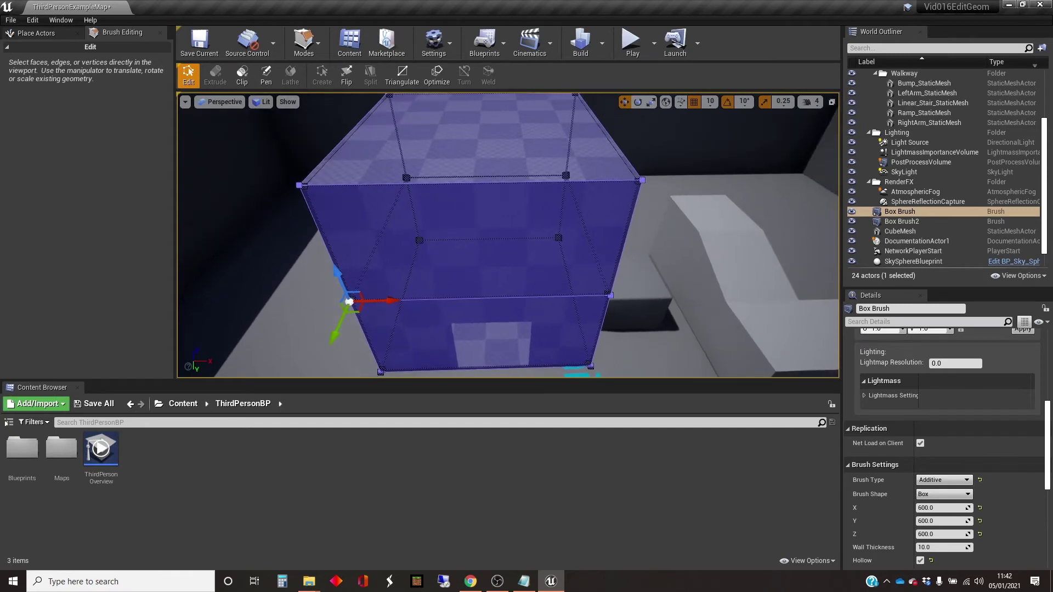
# Select the four top corner vertices of the large box brush and weld them into a single vertex.
pyautogui.press('w')
pyautogui.press('e')
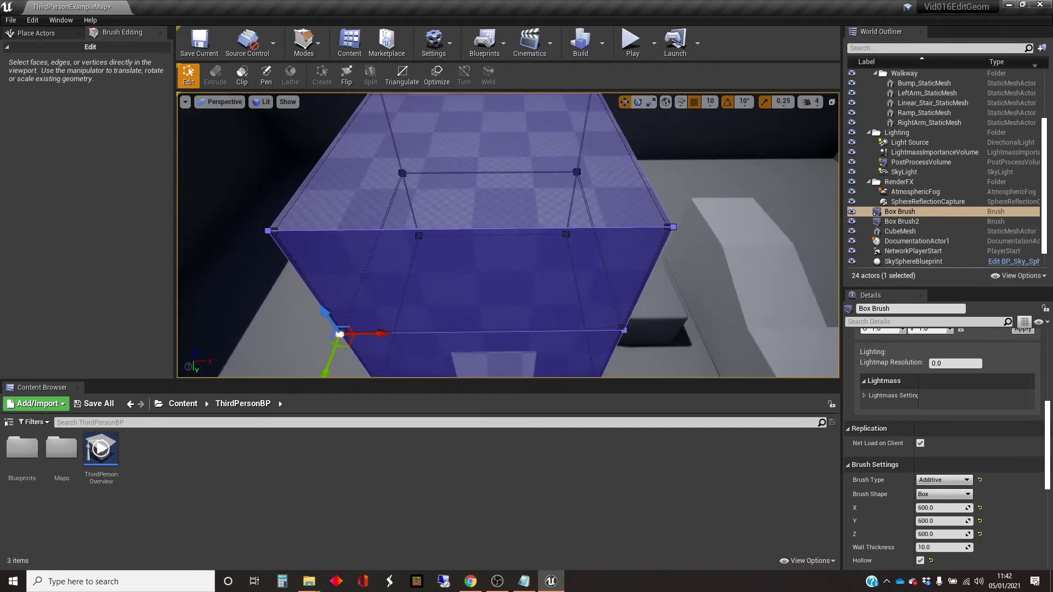
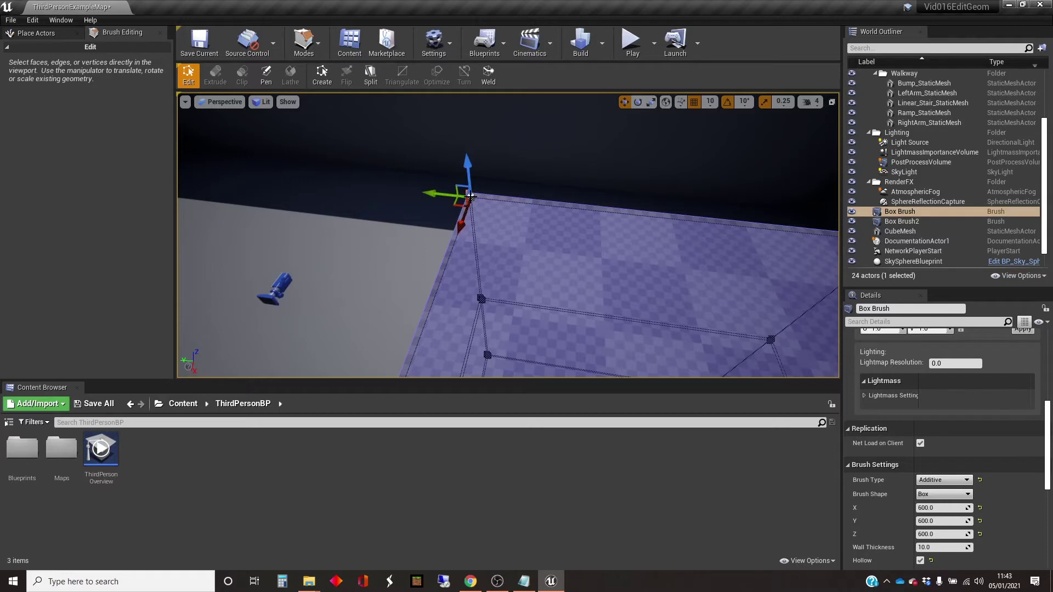
pyautogui.moveTo(436, 194); pyautogui.dragTo(429, 193)
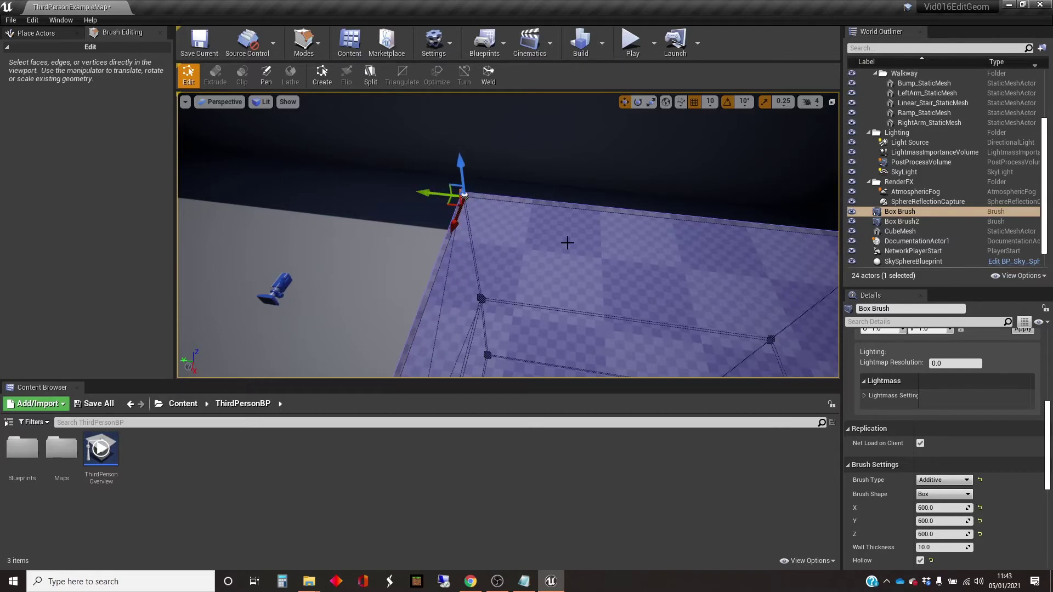
pyautogui.moveTo(560, 250); pyautogui.dragTo(587, 209, button='right')
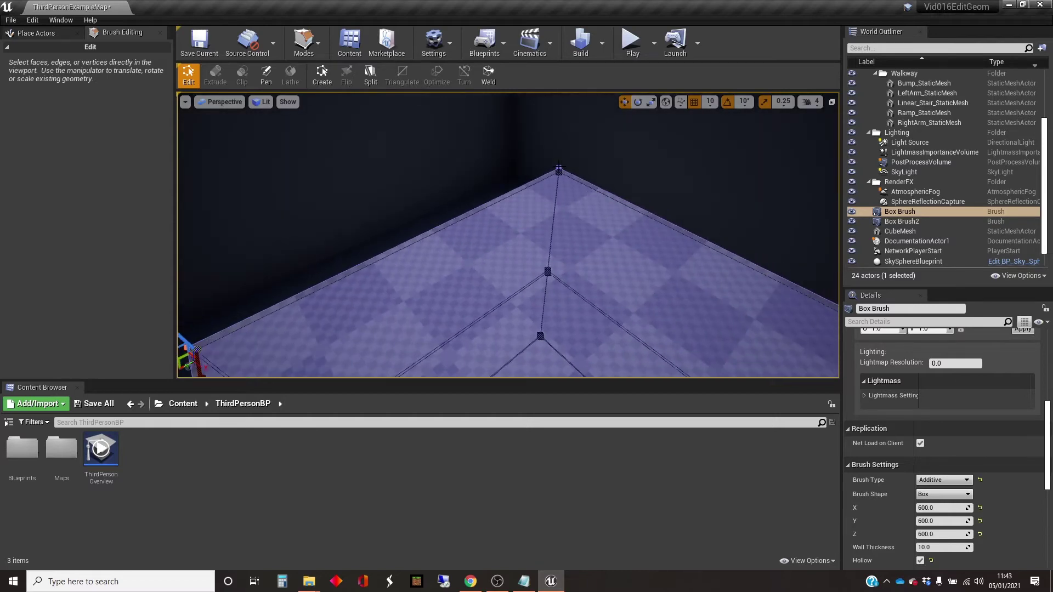
pyautogui.click(559, 168)
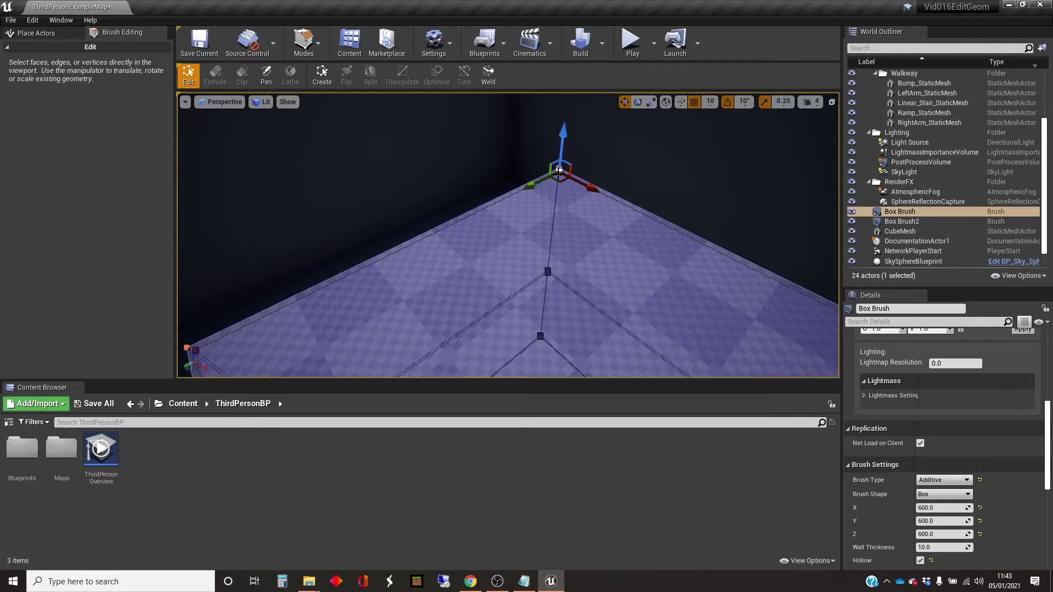
pyautogui.moveTo(565, 221); pyautogui.dragTo(632, 221, button='right')
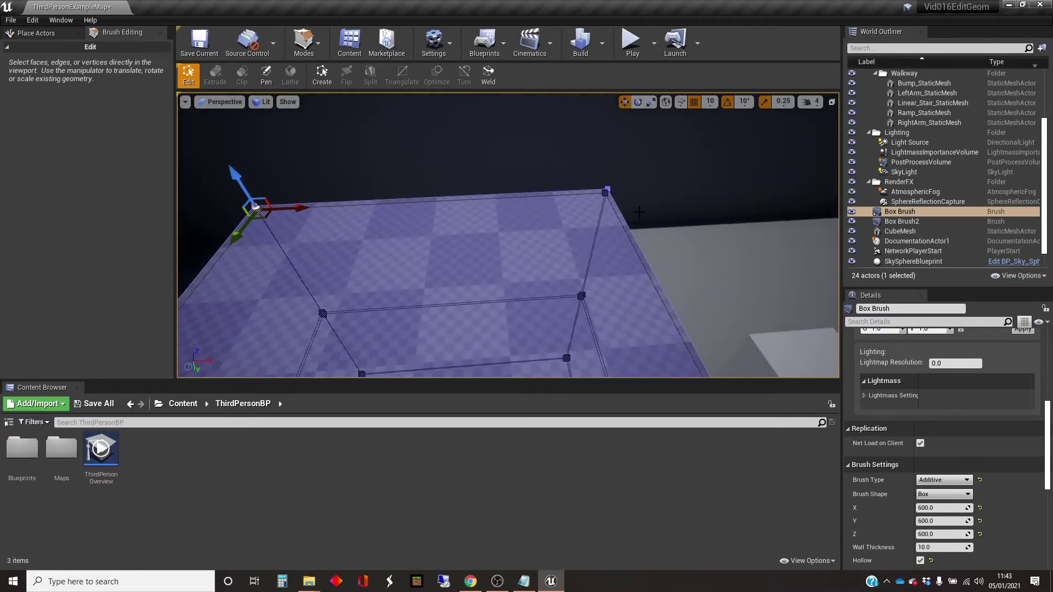
pyautogui.click(606, 190)
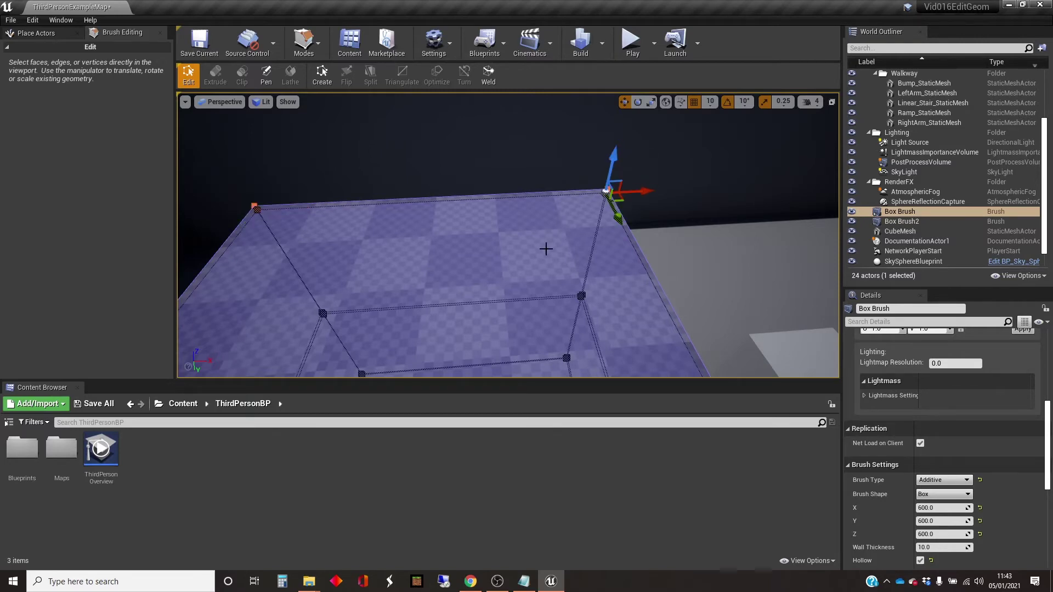
pyautogui.moveTo(540, 252); pyautogui.dragTo(649, 251, button='right')
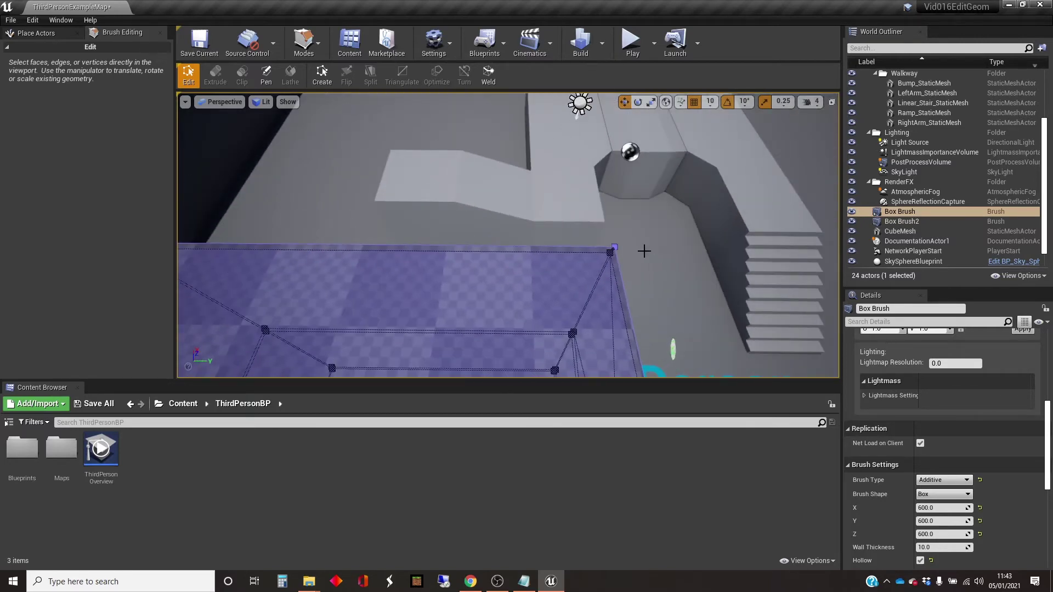
pyautogui.click(611, 252)
pyautogui.moveTo(545, 282)
pyautogui.mouseDown(button='right')
pyautogui.moveTo(414, 249)
pyautogui.moveTo(321, 241)
pyautogui.moveTo(550, 280)
pyautogui.mouseUp(button='right')
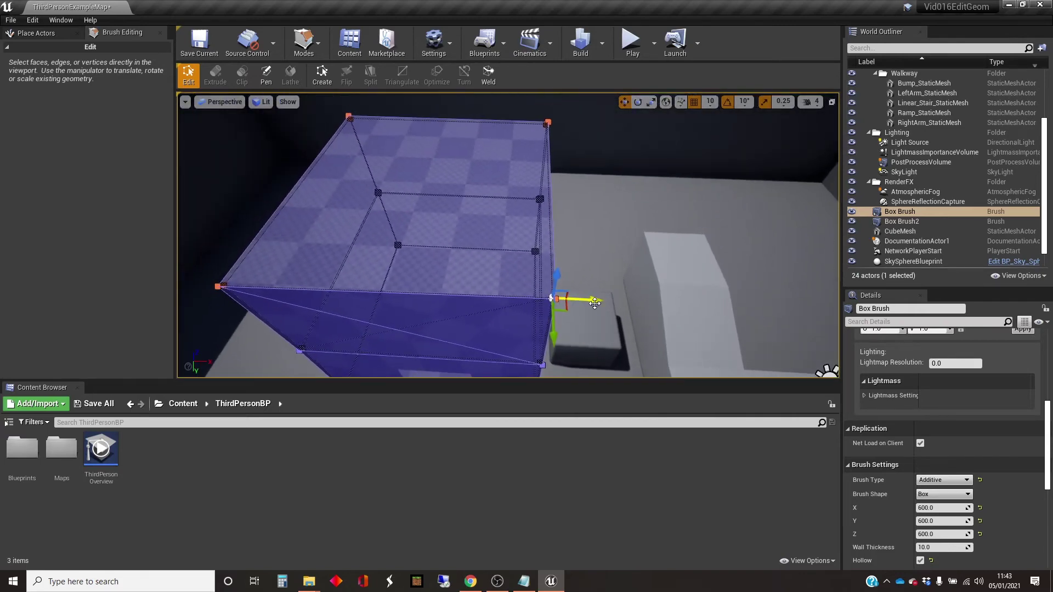
pyautogui.moveTo(594, 302)
pyautogui.mouseDown()
pyautogui.moveTo(536, 299)
pyautogui.moveTo(594, 299)
pyautogui.mouseUp()
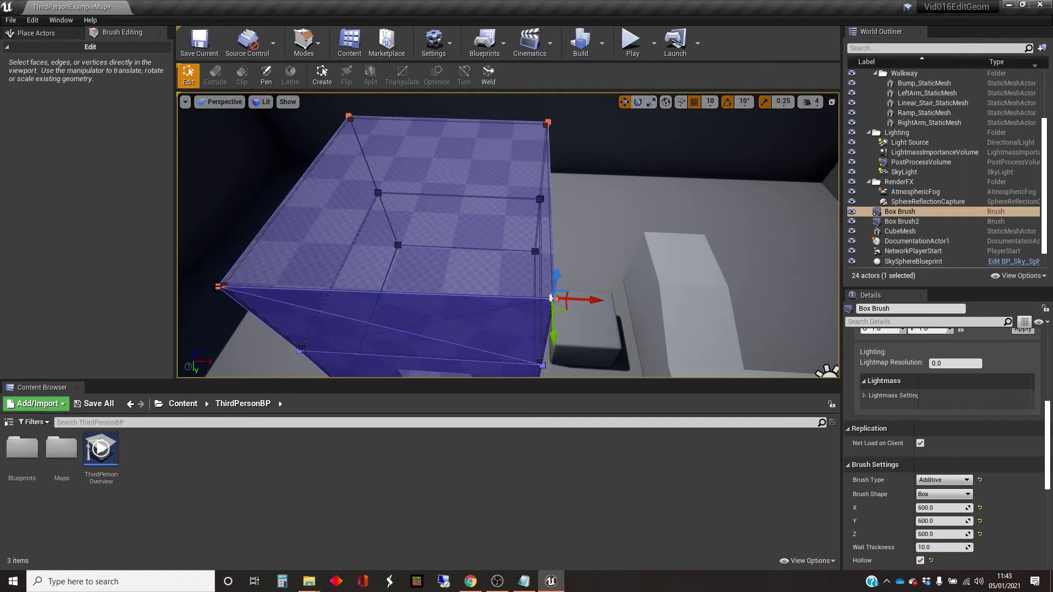
pyautogui.click(489, 76)
# Move the welded vertex over the centre of the box to form a pyramid roof.
pyautogui.moveTo(430, 170)
pyautogui.mouseDown(button='right')
pyautogui.moveTo(406, 172)
pyautogui.moveTo(398, 162)
pyautogui.moveTo(417, 170)
pyautogui.moveTo(404, 173)
pyautogui.moveTo(526, 202)
pyautogui.mouseUp(button='right')
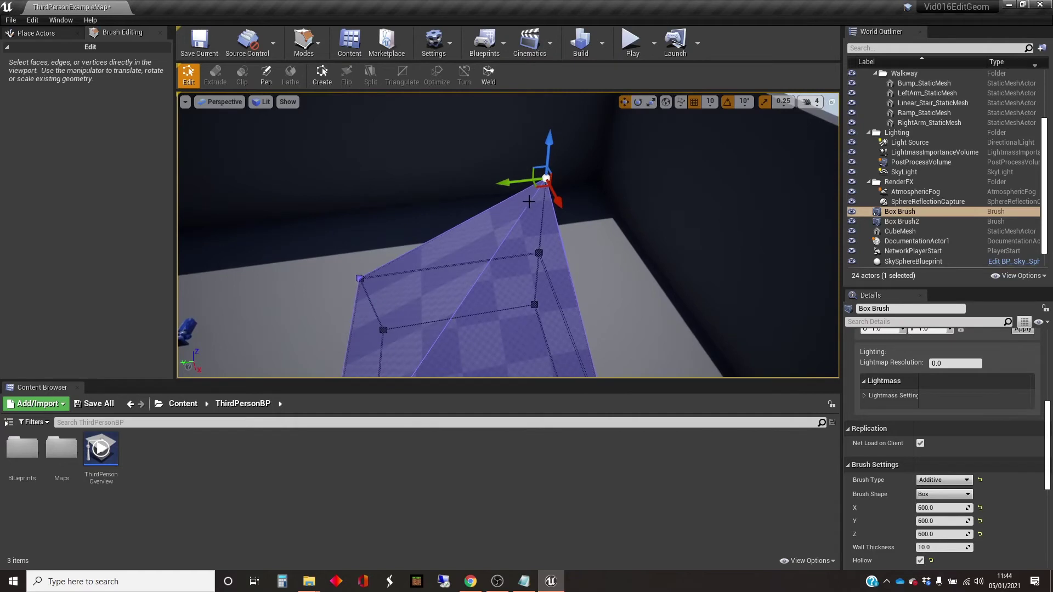
pyautogui.moveTo(538, 187); pyautogui.dragTo(453, 269)
pyautogui.moveTo(452, 269)
pyautogui.mouseDown(button='right')
pyautogui.moveTo(403, 302)
pyautogui.moveTo(430, 329)
pyautogui.moveTo(431, 295)
pyautogui.mouseUp(button='right')
pyautogui.press('s')
pyautogui.press('s')
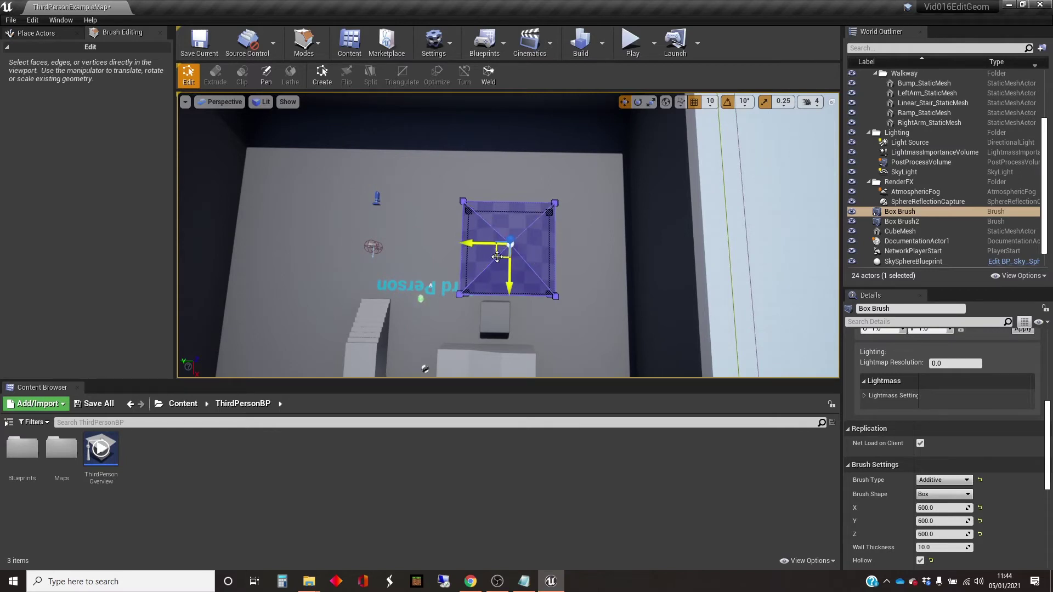
pyautogui.press('w')
pyautogui.moveTo(431, 285)
pyautogui.mouseDown(button='right')
pyautogui.moveTo(434, 304)
pyautogui.moveTo(521, 247)
pyautogui.moveTo(555, 241)
pyautogui.moveTo(551, 258)
pyautogui.moveTo(524, 225)
pyautogui.moveTo(483, 225)
pyautogui.moveTo(521, 246)
pyautogui.moveTo(538, 227)
pyautogui.moveTo(535, 241)
pyautogui.moveTo(488, 241)
pyautogui.moveTo(491, 214)
pyautogui.mouseUp(button='right')
pyautogui.press('s')
pyautogui.press('w')
pyautogui.press('s')
pyautogui.press('e')
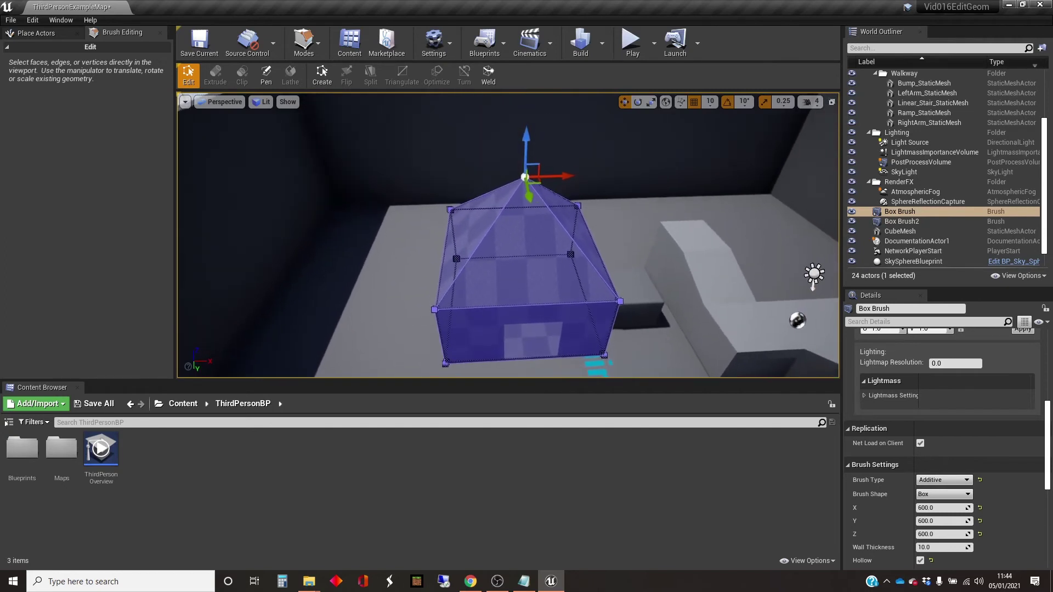
# Play the level, run the character around and through the doorway of the roofed building, and stop playing.
pyautogui.click(633, 47)
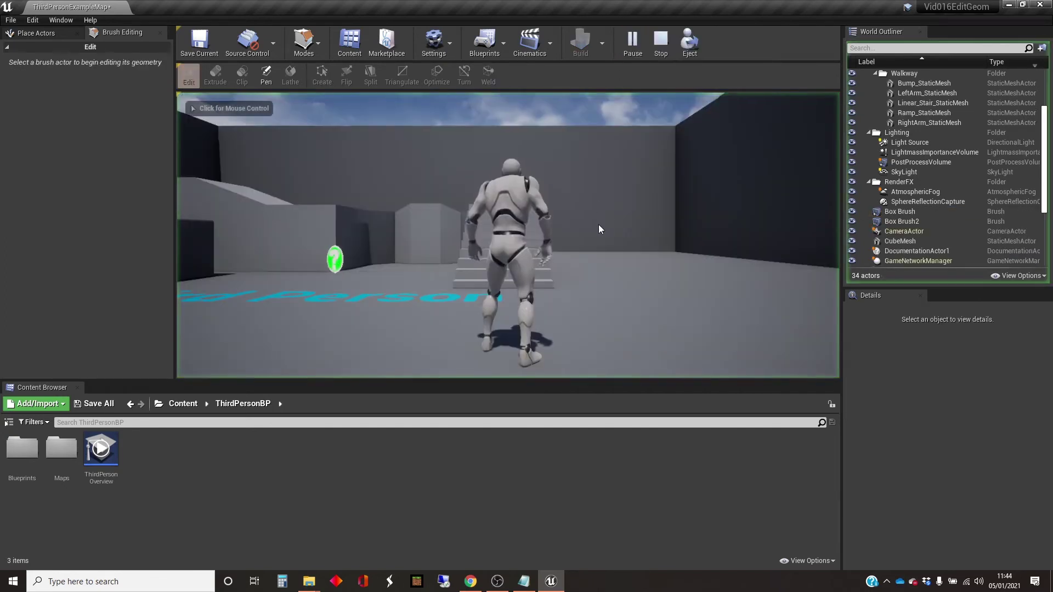
pyautogui.press('w')
pyautogui.press('a')
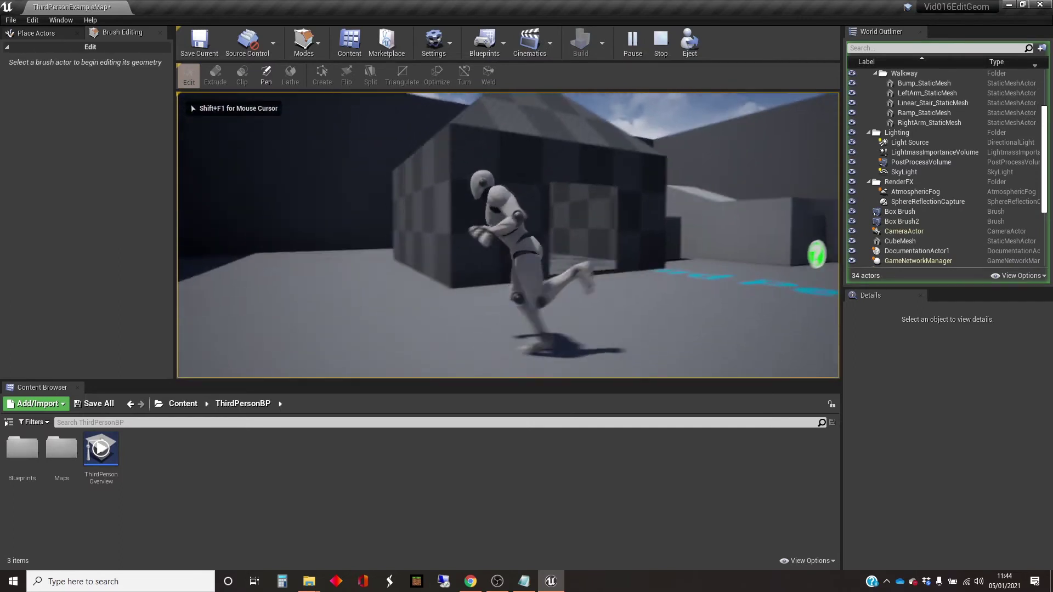
pyautogui.press('w')
pyautogui.press('space')
pyautogui.press('d')
pyautogui.press('w')
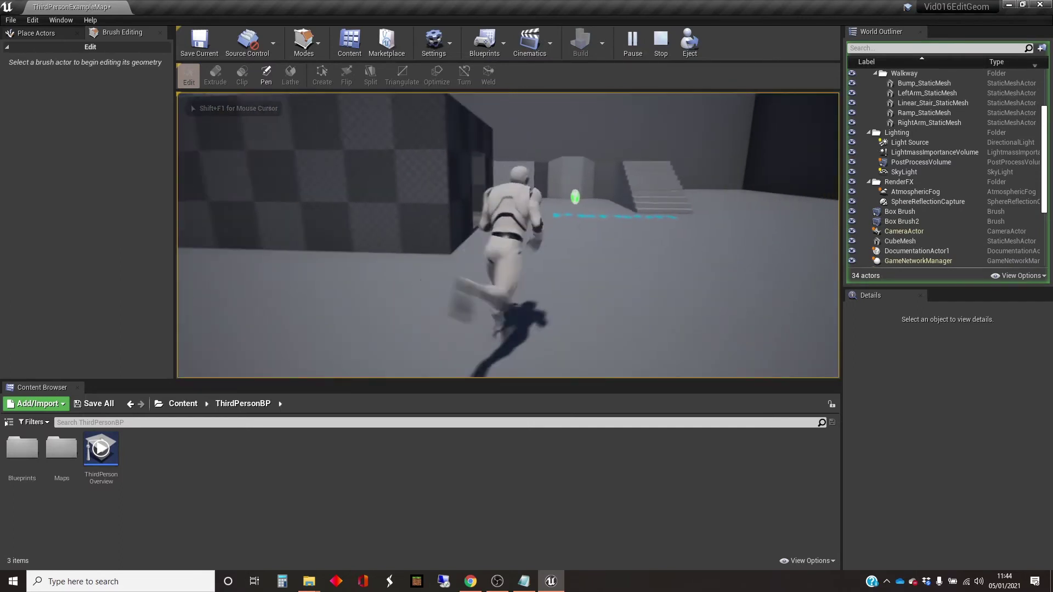
pyautogui.press('w')
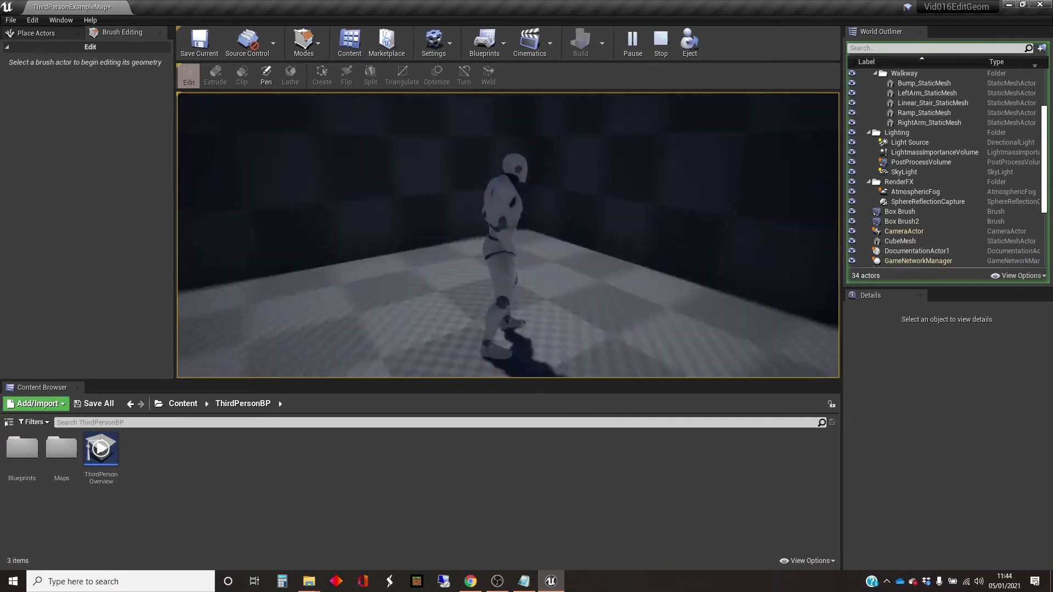
pyautogui.press('w')
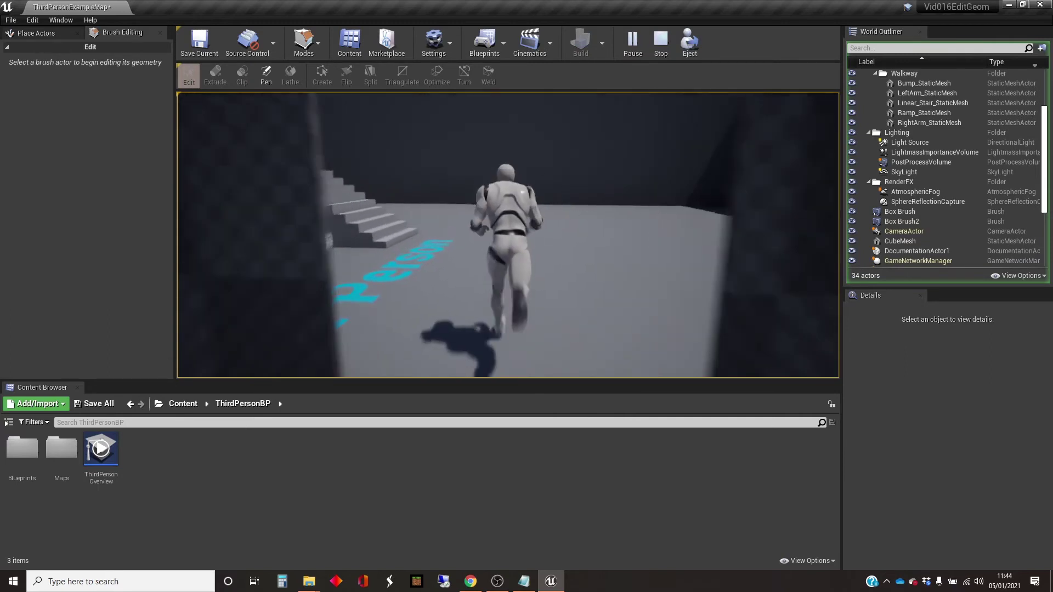
pyautogui.press('s')
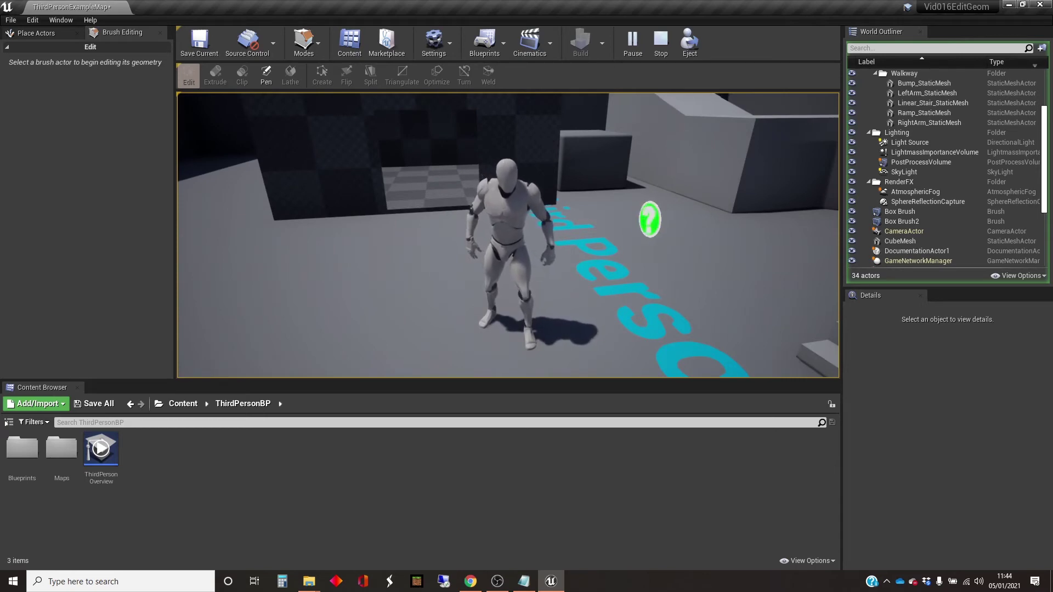
pyautogui.press('Escape')
# Try to rotate, scale and move the single vertex at the roof's apex.
pyautogui.moveTo(670, 279)
pyautogui.mouseDown(button='right')
pyautogui.moveTo(625, 181)
pyautogui.moveTo(628, 242)
pyautogui.moveTo(614, 257)
pyautogui.moveTo(616, 290)
pyautogui.mouseUp(button='right')
pyautogui.press('e')
pyautogui.moveTo(458, 260); pyautogui.dragTo(473, 228, button='right')
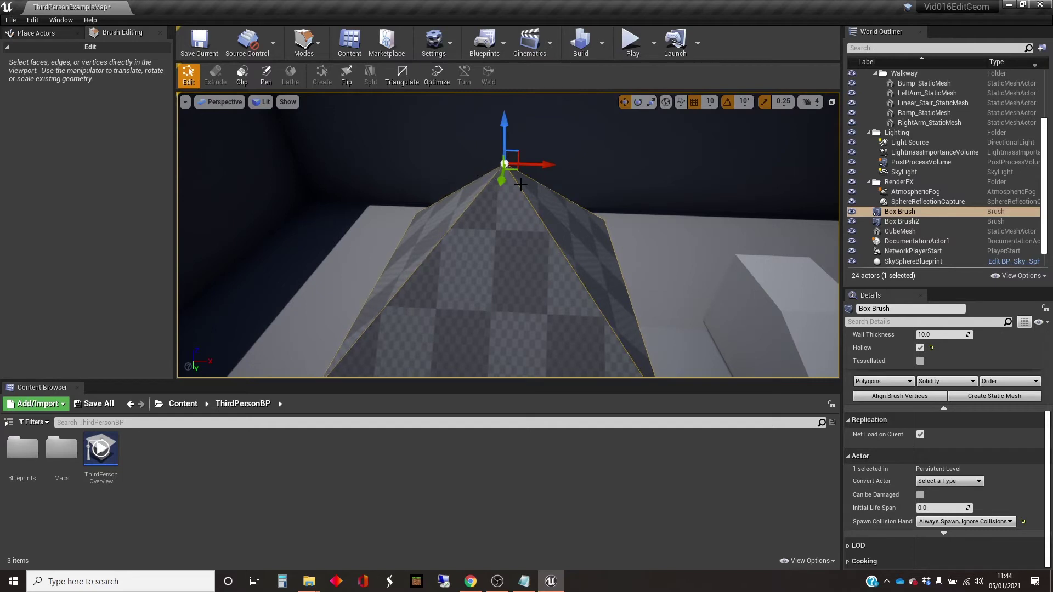
pyautogui.press('e')
pyautogui.moveTo(525, 187); pyautogui.dragTo(499, 191)
pyautogui.moveTo(568, 174)
pyautogui.mouseDown()
pyautogui.moveTo(526, 197)
pyautogui.moveTo(571, 165)
pyautogui.moveTo(543, 164)
pyautogui.mouseUp()
pyautogui.press('r')
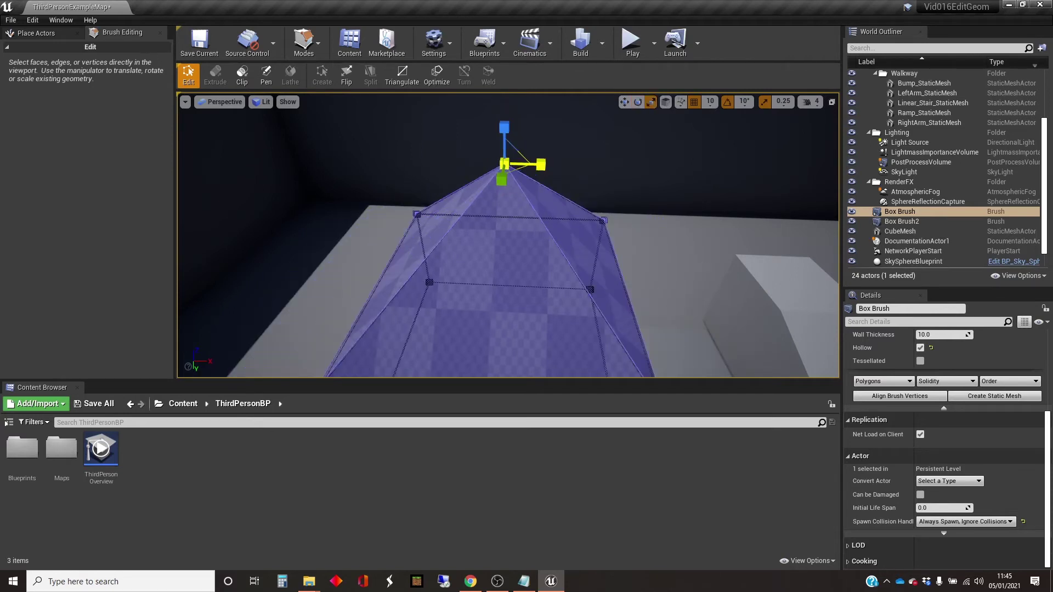
pyautogui.click(522, 188)
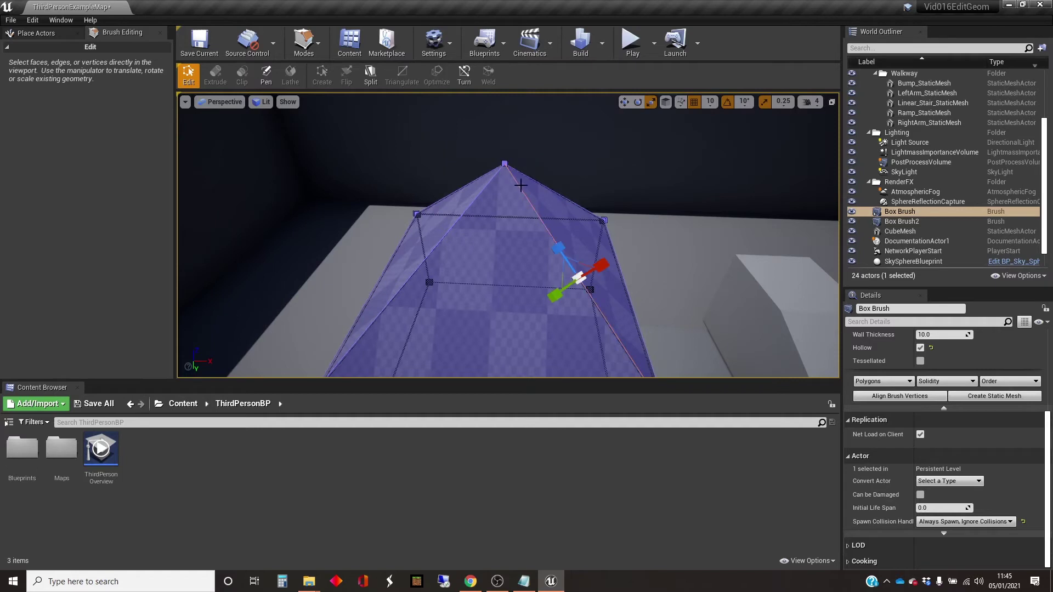
pyautogui.click(504, 163)
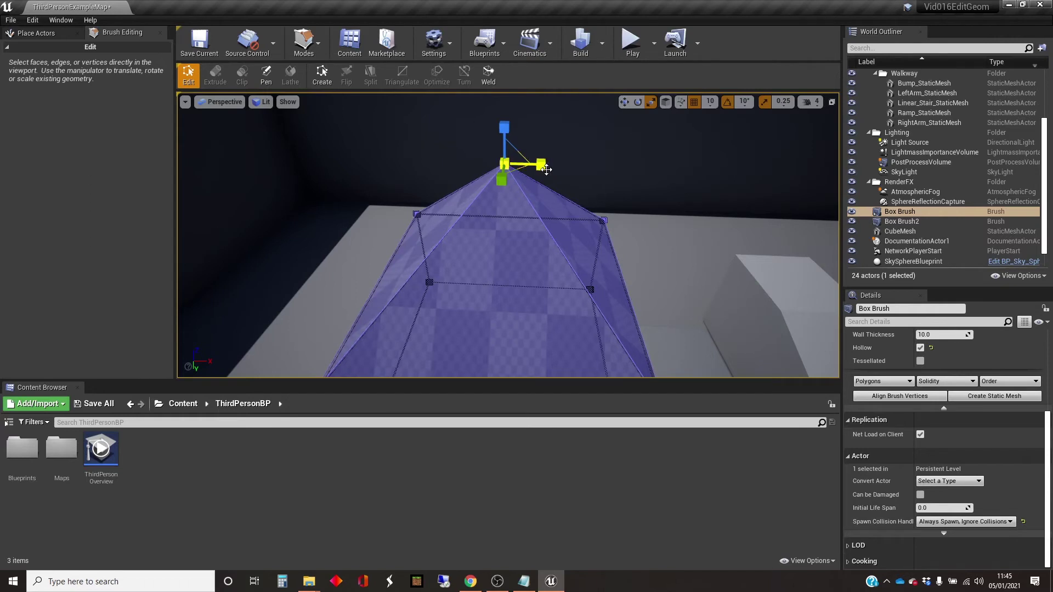
pyautogui.press('e')
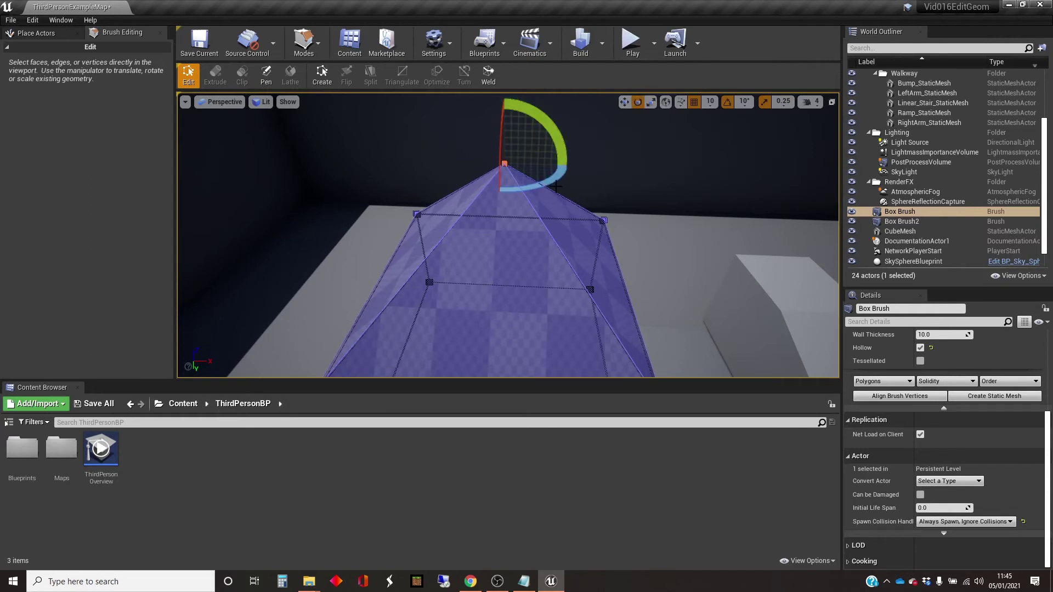
pyautogui.moveTo(555, 177)
pyautogui.mouseDown()
pyautogui.moveTo(568, 168)
pyautogui.moveTo(539, 189)
pyautogui.moveTo(549, 184)
pyautogui.mouseUp()
pyautogui.press('w')
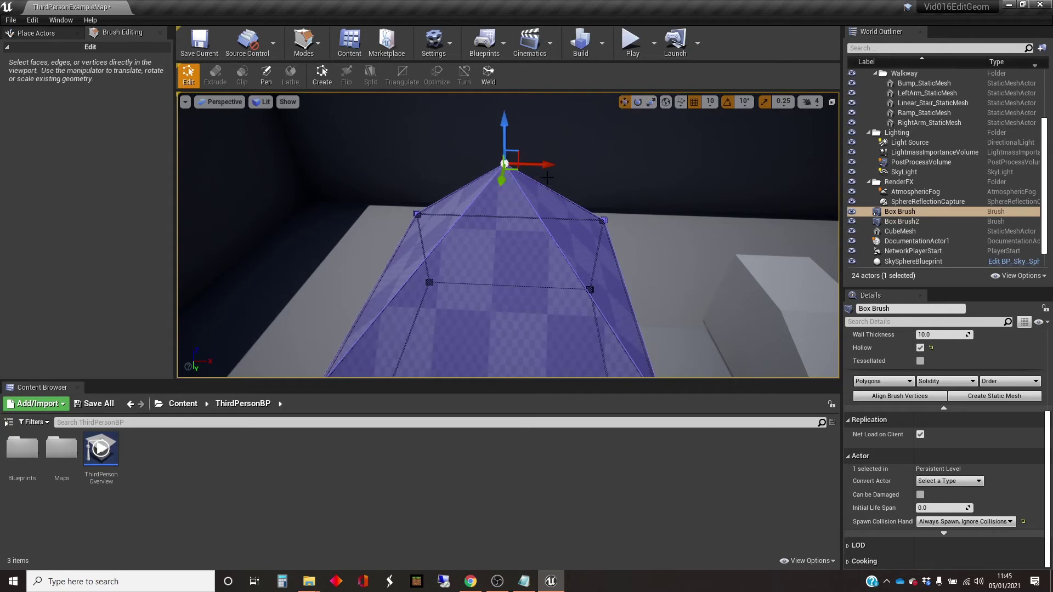
pyautogui.moveTo(544, 164)
pyautogui.mouseDown()
pyautogui.moveTo(578, 165)
pyautogui.moveTo(547, 165)
pyautogui.mouseUp()
# Select the sloping front edge of the roof beside the ramp and try to move, rotate and scale it.
pyautogui.click(560, 248)
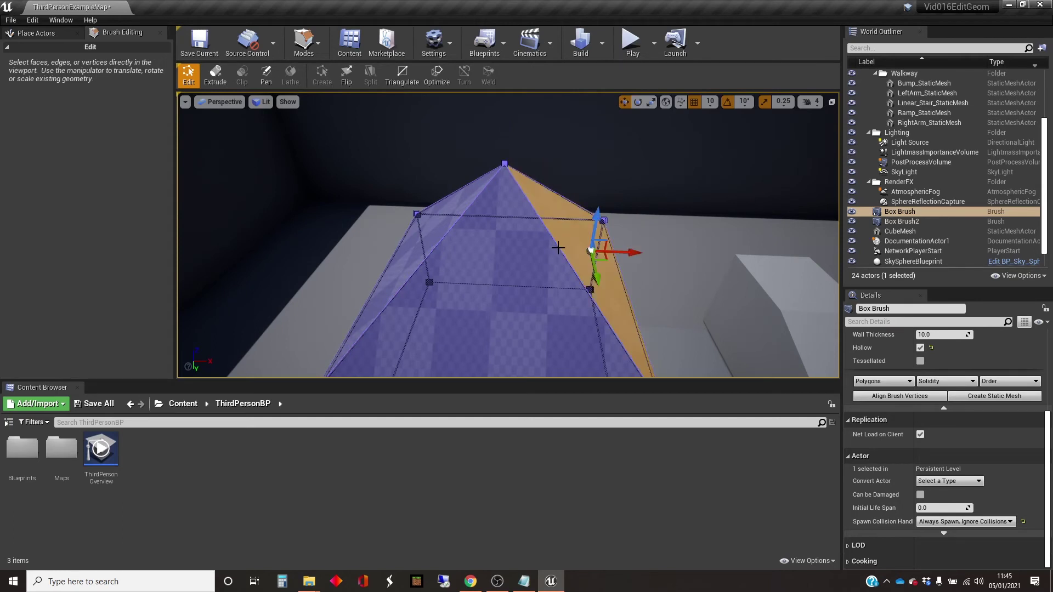
pyautogui.click(558, 248)
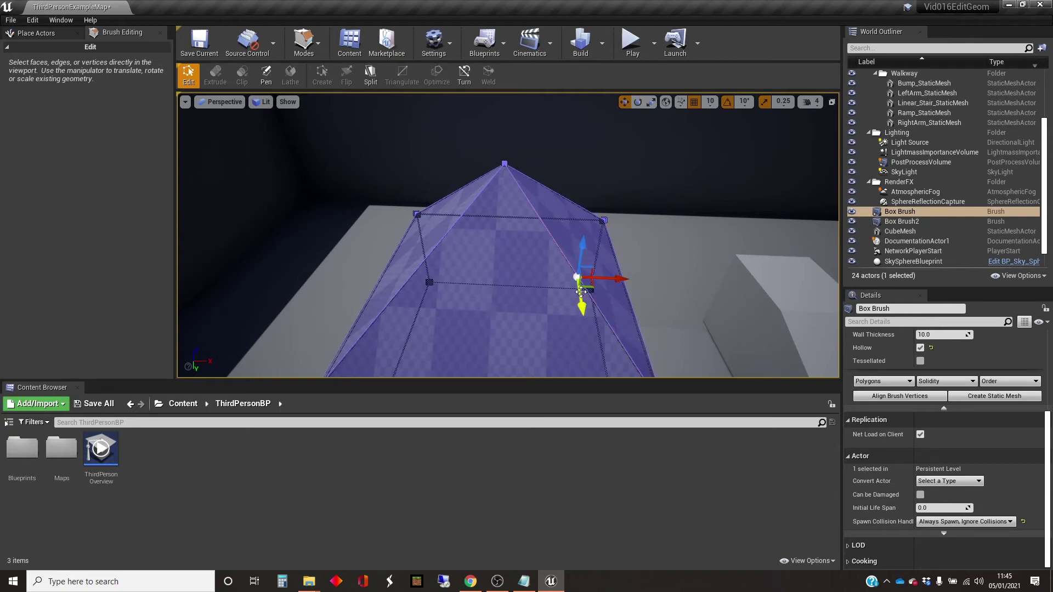
pyautogui.moveTo(580, 257)
pyautogui.mouseDown()
pyautogui.moveTo(584, 236)
pyautogui.moveTo(585, 256)
pyautogui.mouseUp()
pyautogui.press('e')
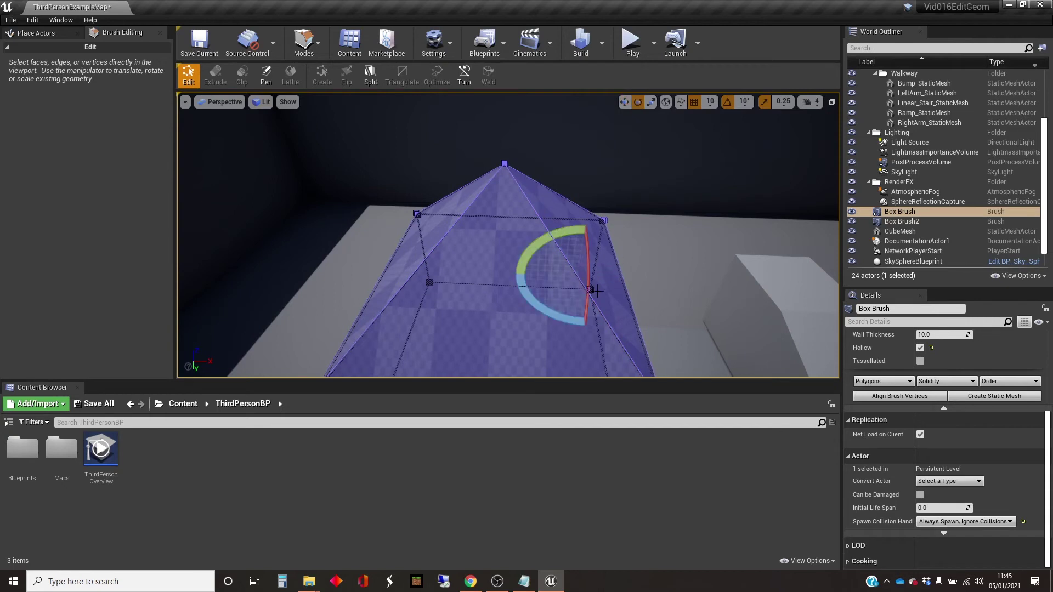
pyautogui.moveTo(566, 316); pyautogui.dragTo(534, 310)
pyautogui.press('r')
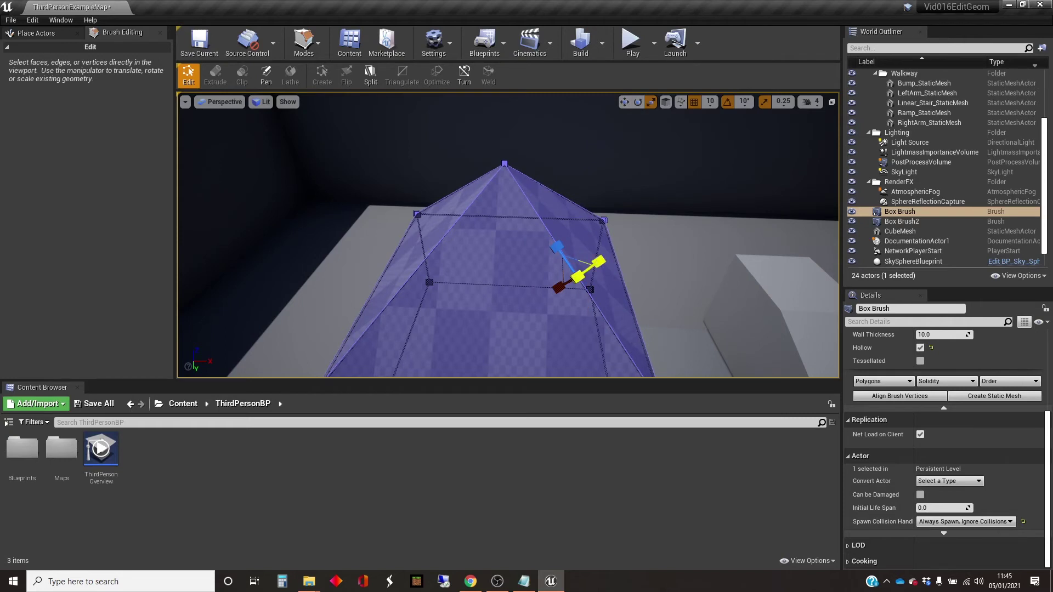
# Select the front triangular roof face and scale it up along its blue axis.
pyautogui.click(495, 289)
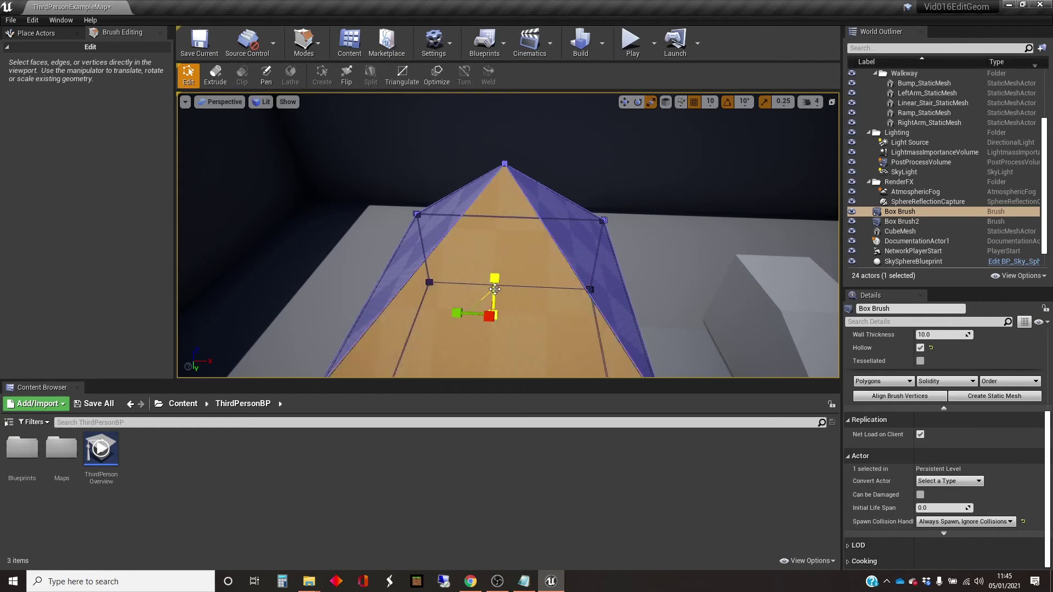
pyautogui.press('f')
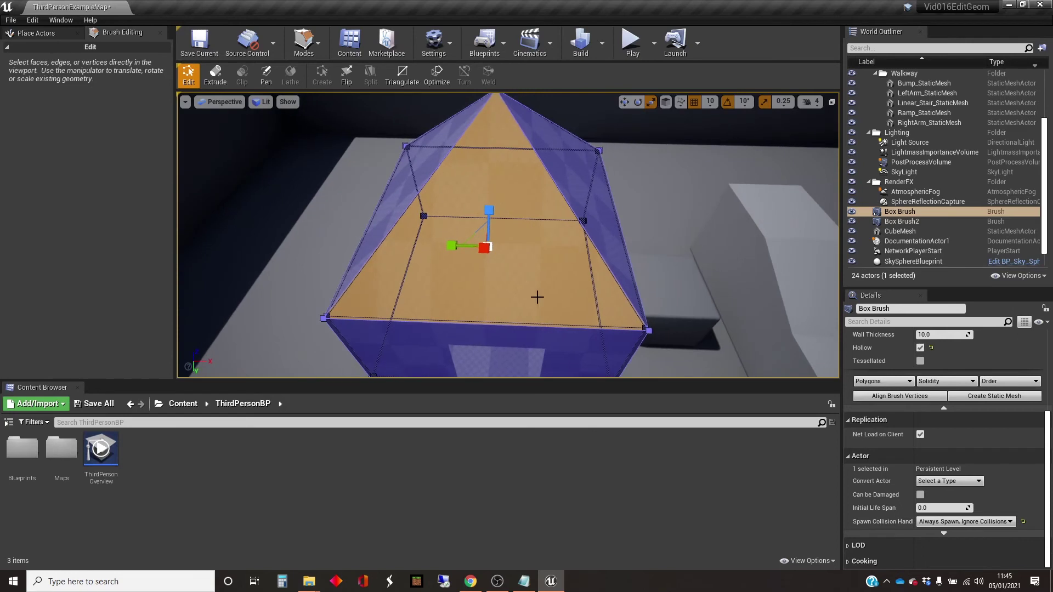
pyautogui.moveTo(488, 212); pyautogui.dragTo(496, 184)
pyautogui.moveTo(598, 254)
pyautogui.mouseDown(button='right')
pyautogui.moveTo(580, 245)
pyautogui.moveTo(615, 258)
pyautogui.moveTo(554, 244)
pyautogui.moveTo(541, 219)
pyautogui.moveTo(598, 254)
pyautogui.mouseUp(button='right')
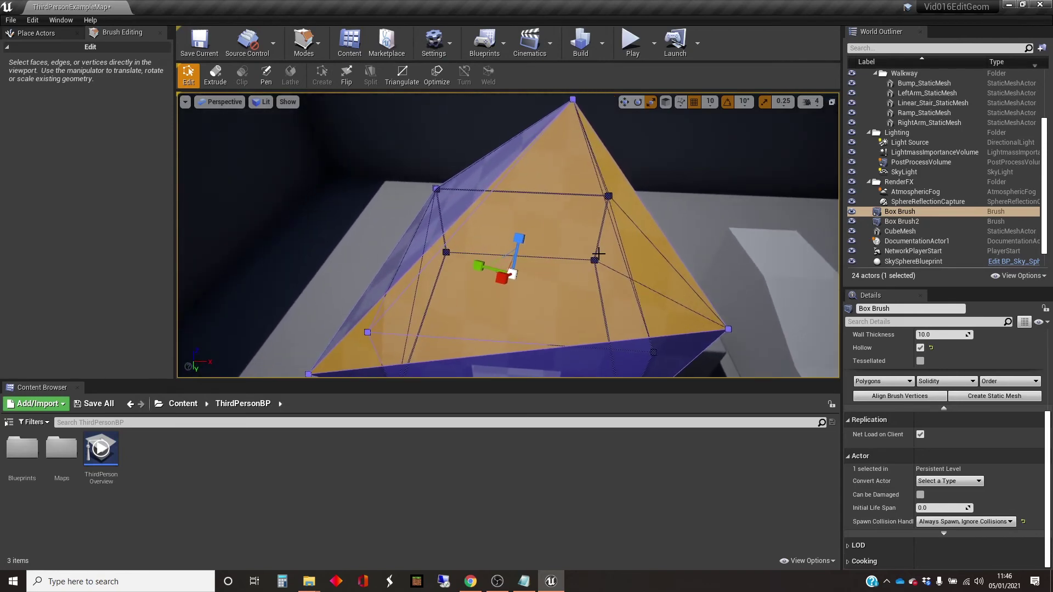
# Move the selected front roof face sideways along the X axis, away from the ramp.
pyautogui.hotkey('ctrl', '`')
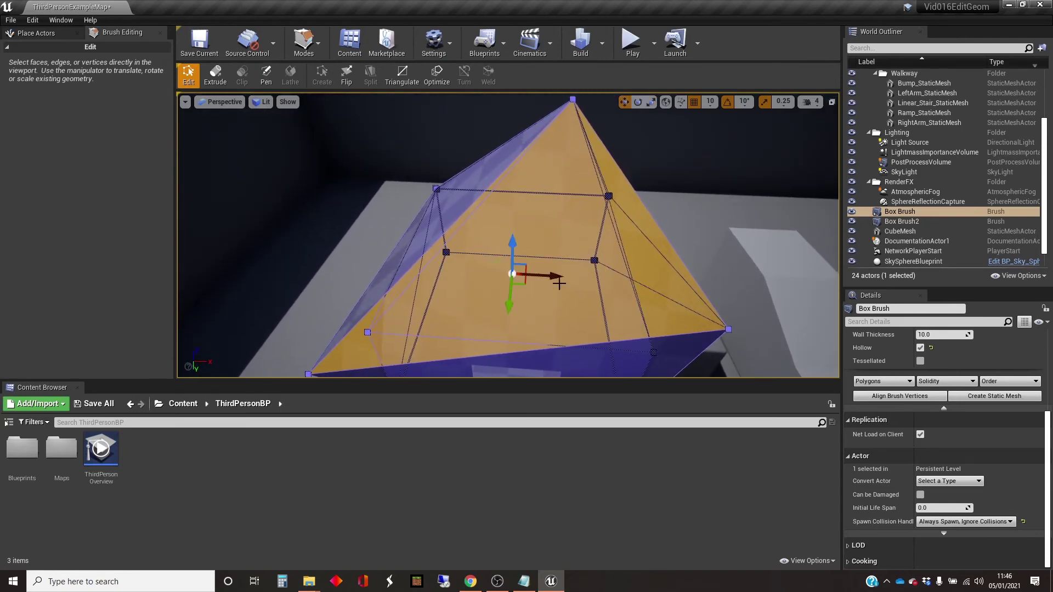
pyautogui.moveTo(553, 276); pyautogui.dragTo(498, 275)
pyautogui.moveTo(498, 275)
pyautogui.mouseDown(button='right')
pyautogui.moveTo(565, 308)
pyautogui.moveTo(645, 293)
pyautogui.mouseUp(button='right')
pyautogui.keyDown('alt'); pyautogui.moveTo(582, 214); pyautogui.dragTo(582, 217); pyautogui.keyUp('alt')
# Rotate the selected front triangular roof face with the rotation gizmo.
pyautogui.press('e')
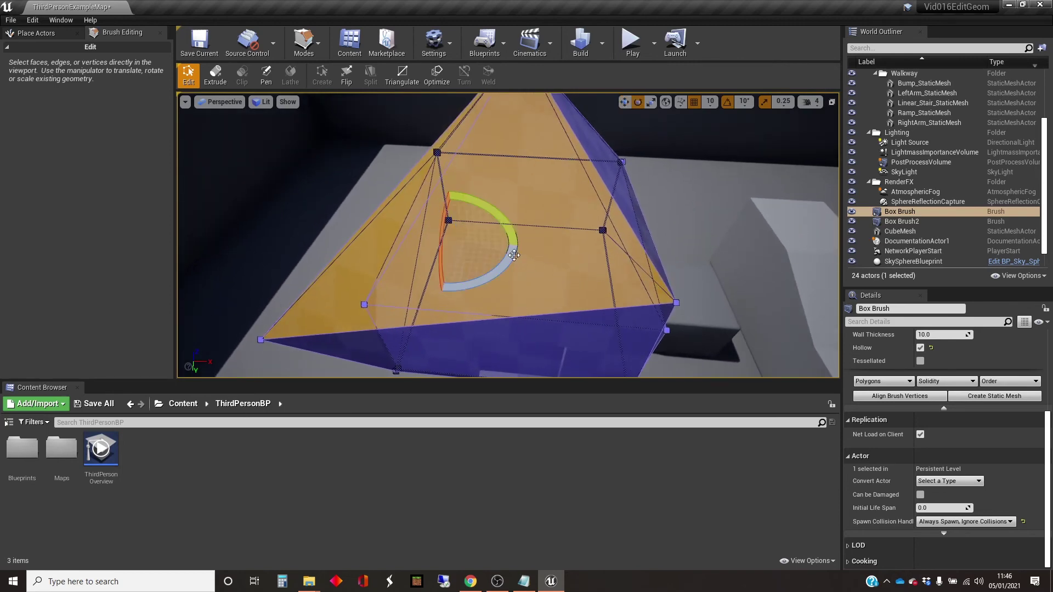
pyautogui.moveTo(550, 287)
pyautogui.mouseDown(button='right')
pyautogui.moveTo(582, 319)
pyautogui.moveTo(571, 282)
pyautogui.moveTo(549, 286)
pyautogui.moveTo(535, 261)
pyautogui.mouseUp(button='right')
pyautogui.moveTo(558, 285)
pyautogui.mouseDown(button='right')
pyautogui.moveTo(598, 302)
pyautogui.moveTo(558, 285)
pyautogui.mouseUp(button='right')
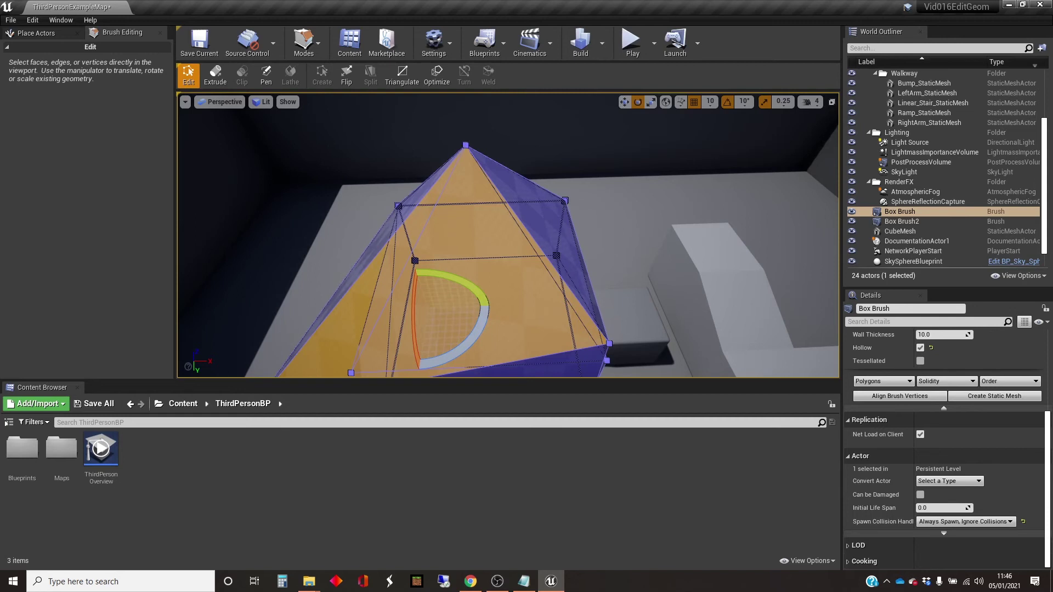
# Select the roof's apex vertex, then reselect the front roof face and examine the reshaped brush from several angles.
pyautogui.click(465, 146)
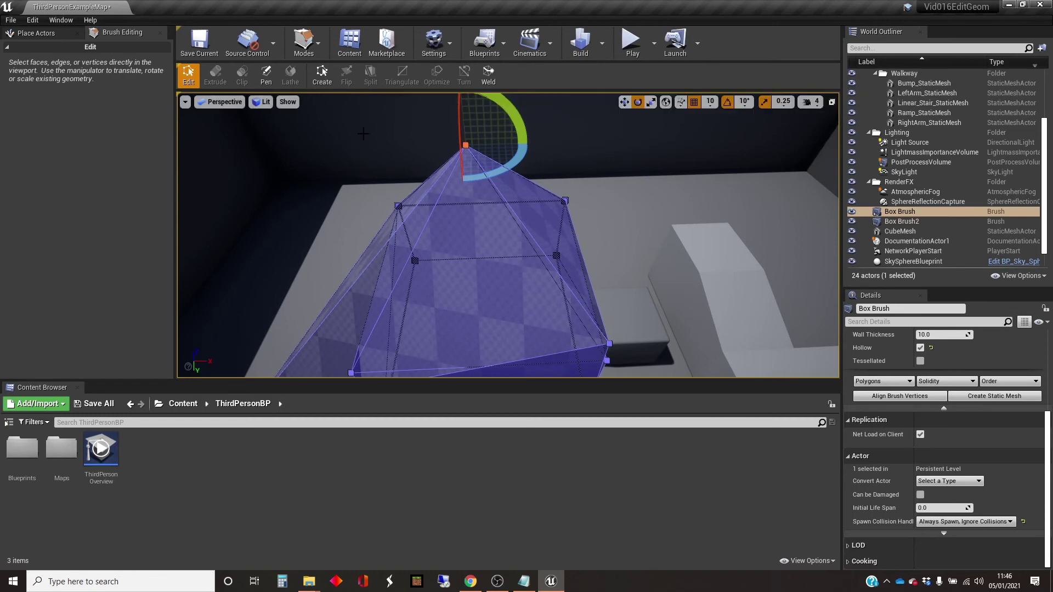
pyautogui.click(449, 306)
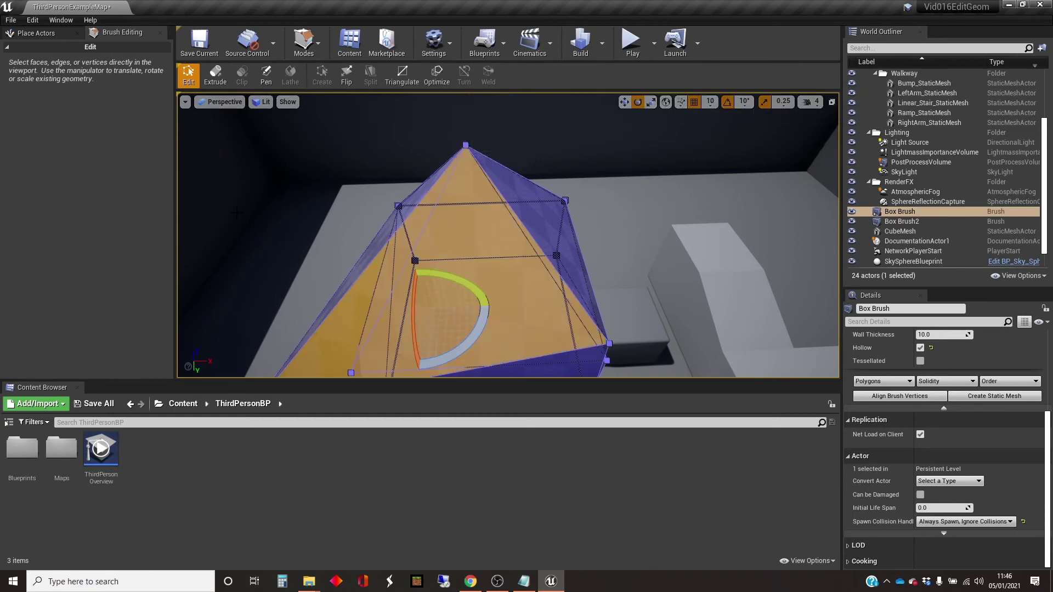
pyautogui.moveTo(508, 236)
pyautogui.mouseDown(button='right')
pyautogui.moveTo(494, 296)
pyautogui.moveTo(543, 258)
pyautogui.moveTo(516, 269)
pyautogui.moveTo(510, 258)
pyautogui.mouseUp(button='right')
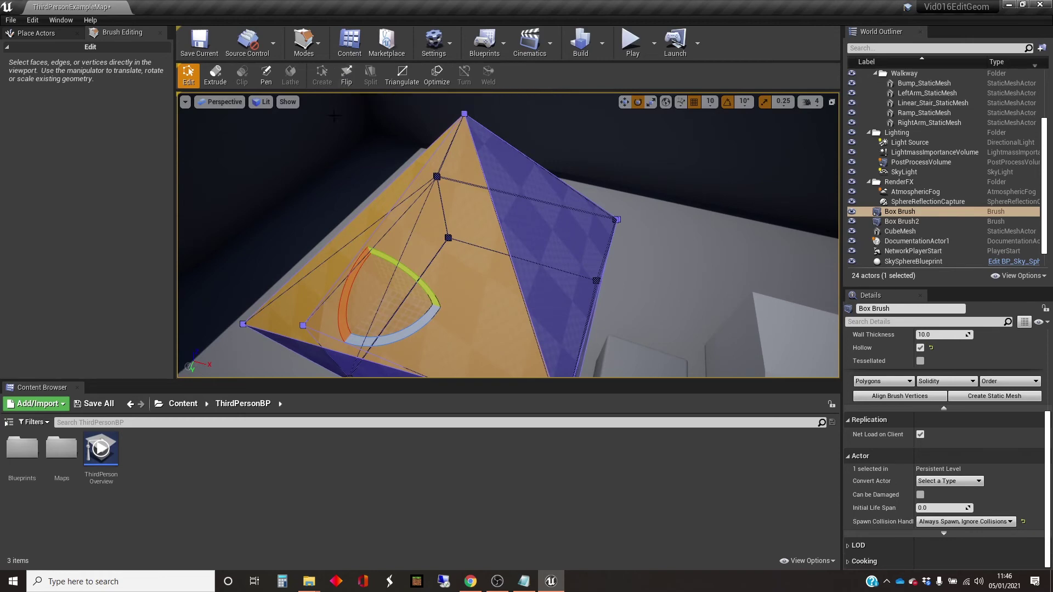
pyautogui.moveTo(508, 235)
pyautogui.mouseDown(button='right')
pyautogui.moveTo(620, 291)
pyautogui.moveTo(565, 263)
pyautogui.moveTo(565, 280)
pyautogui.mouseUp(button='right')
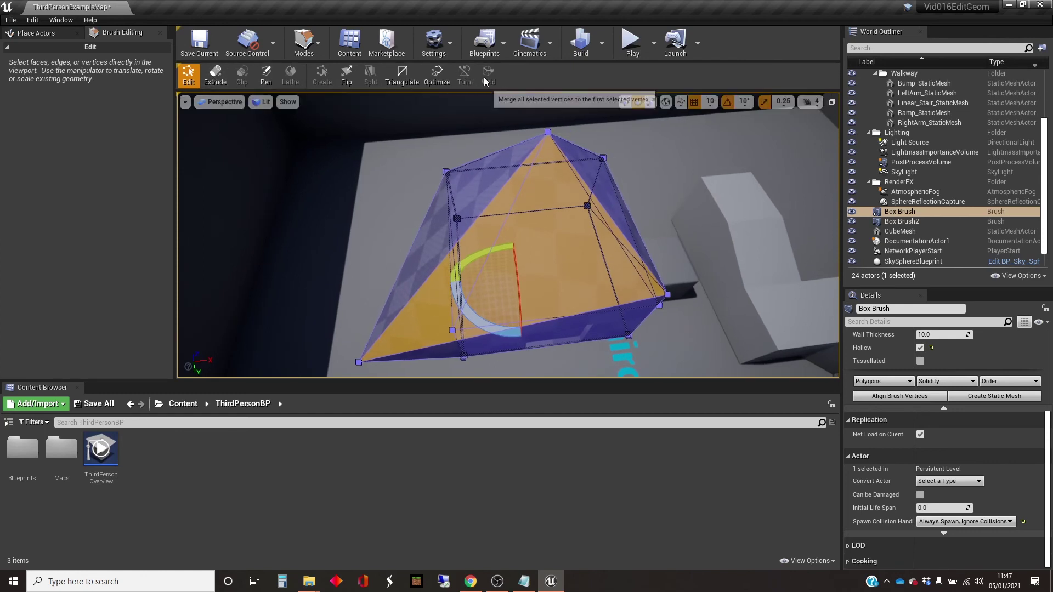
pyautogui.moveTo(435, 209)
pyautogui.mouseDown(button='right')
pyautogui.moveTo(428, 264)
pyautogui.moveTo(493, 263)
pyautogui.mouseUp(button='right')
# Play the level, run the character around the reshaped building to inspect its walls and doorway, and end the play session.
pyautogui.click(631, 42)
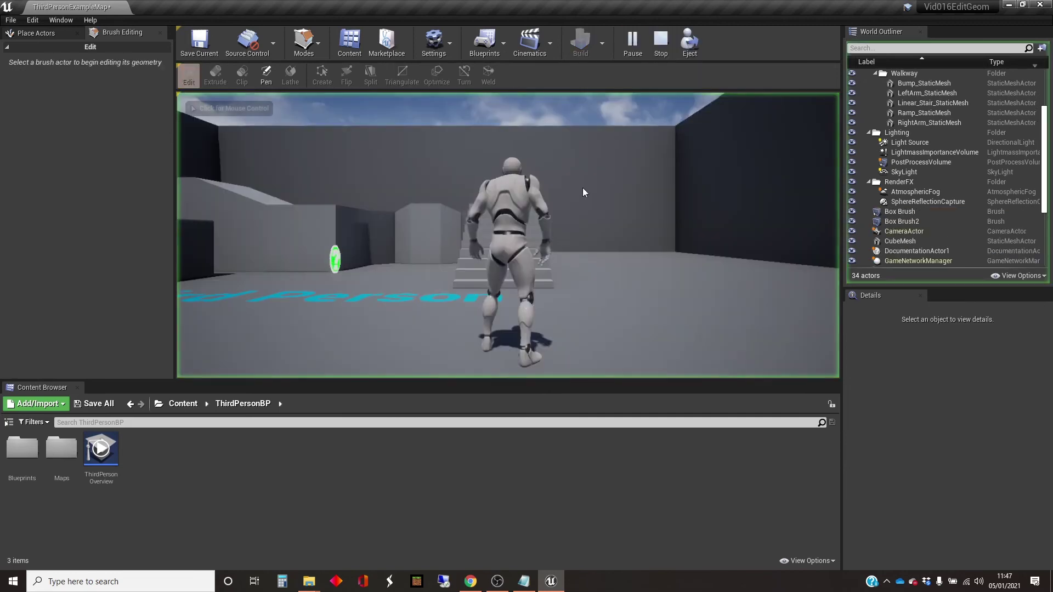
pyautogui.press('w')
pyautogui.press('a')
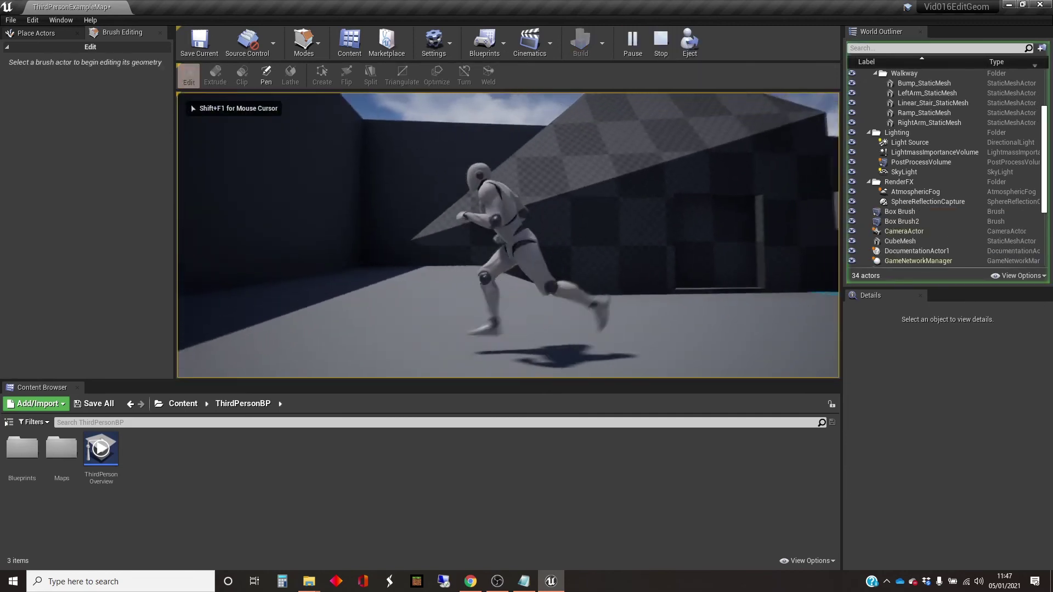
pyautogui.press('d')
pyautogui.press('w')
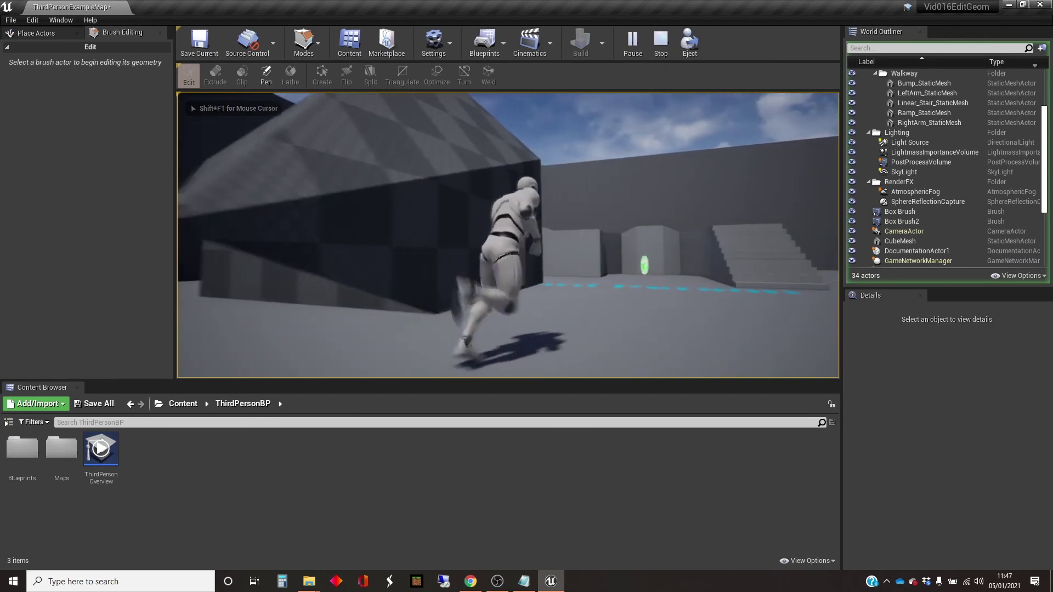
pyautogui.press('s')
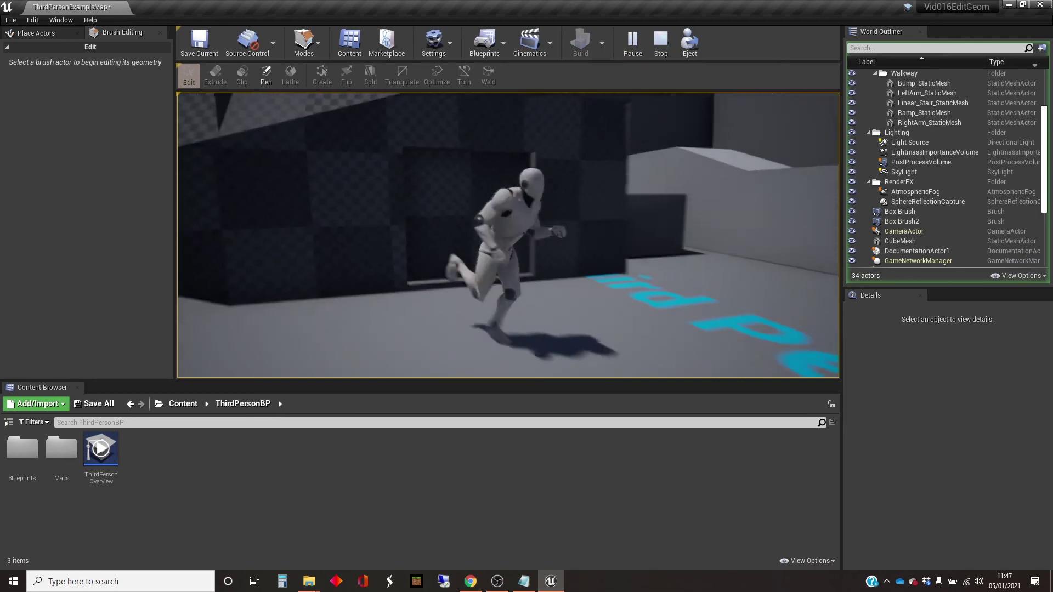
pyautogui.press('Escape')
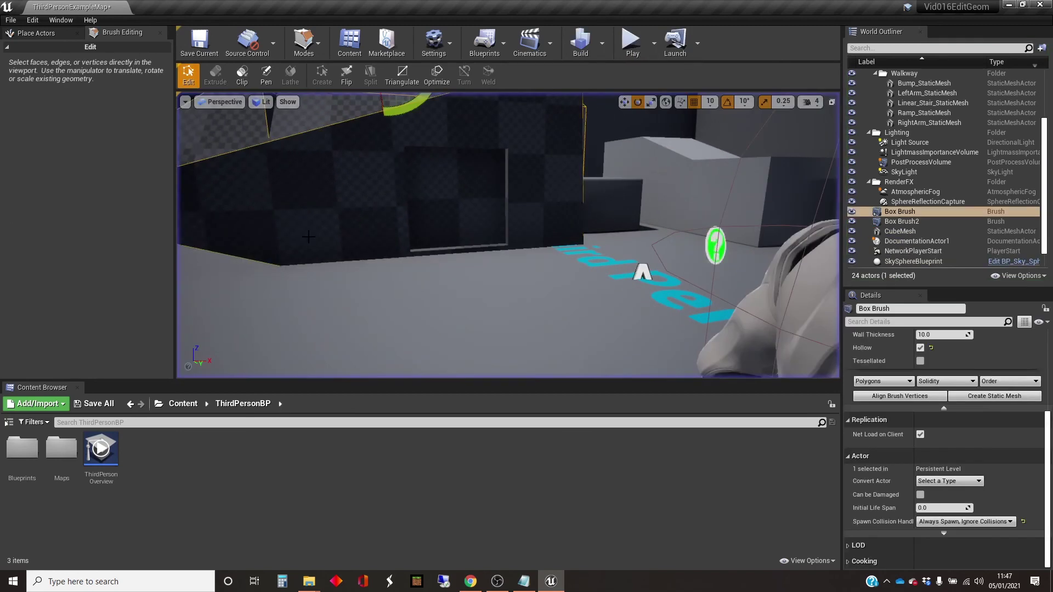
# Select the doorway brush Box Brush2 and move it outward along the Y axis through the building's front wall.
pyautogui.click(478, 202)
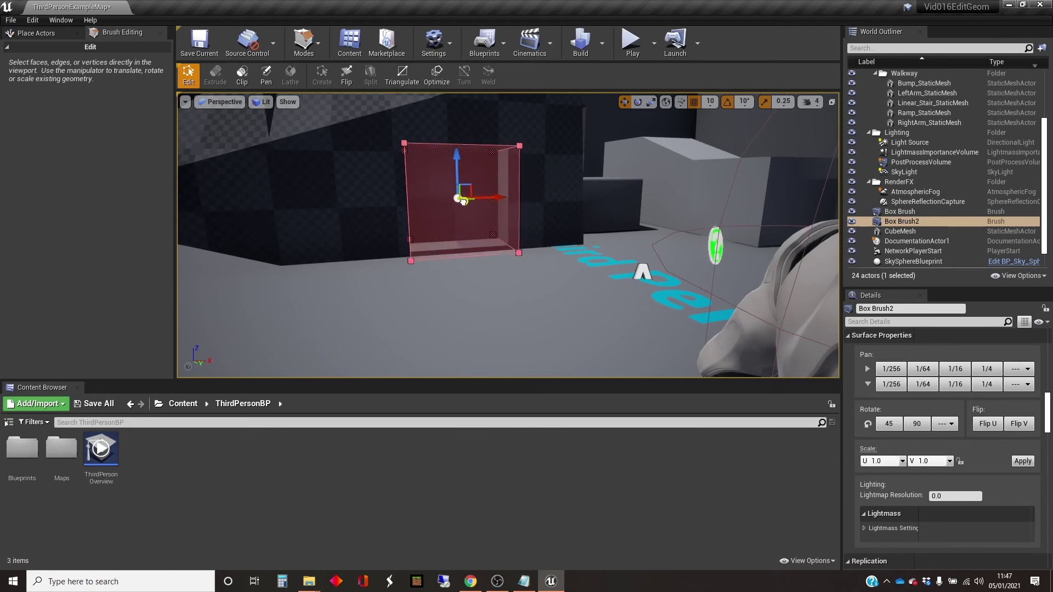
pyautogui.moveTo(566, 204)
pyautogui.mouseDown(button='right')
pyautogui.moveTo(537, 153)
pyautogui.moveTo(540, 219)
pyautogui.moveTo(581, 236)
pyautogui.moveTo(482, 214)
pyautogui.moveTo(488, 181)
pyautogui.moveTo(569, 202)
pyautogui.moveTo(514, 211)
pyautogui.mouseUp(button='right')
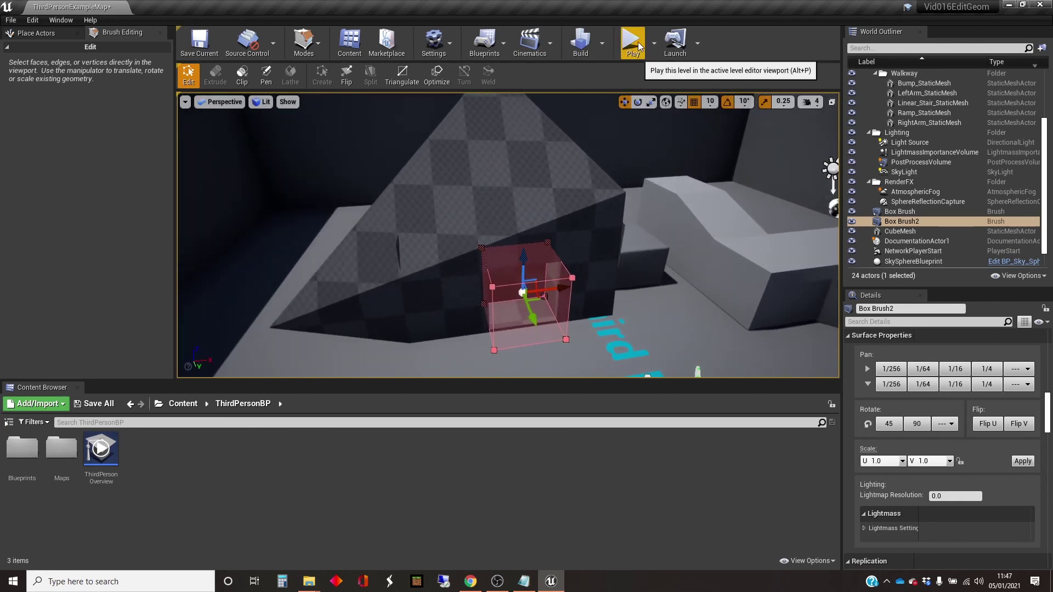
# Play the level again and run the character around the building to inspect the adjusted doorway and the reshaped walls and roof.
pyautogui.click(631, 42)
pyautogui.click(592, 240)
pyautogui.press('w')
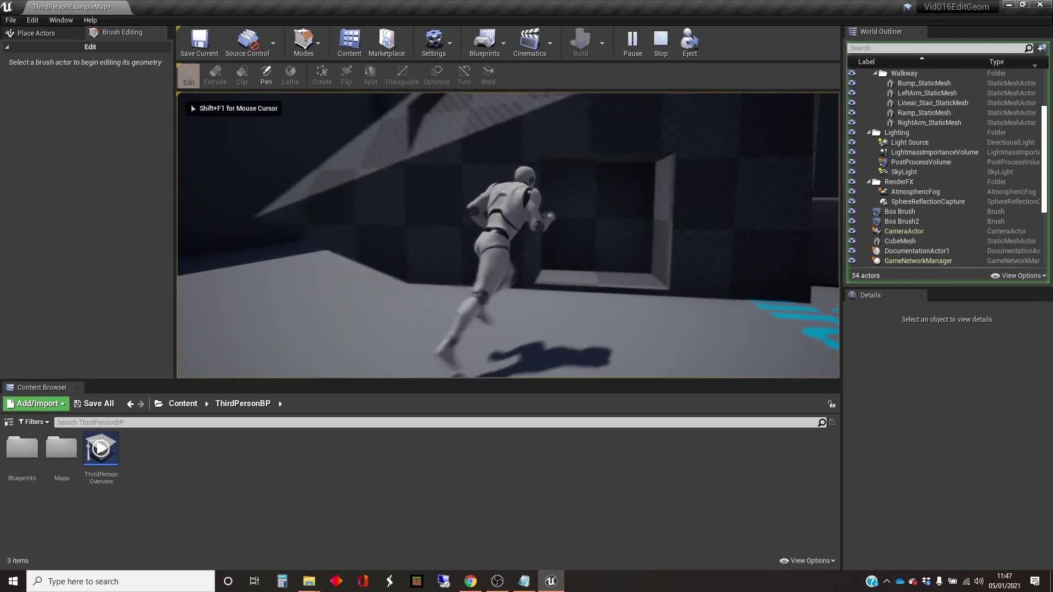
pyautogui.press('a')
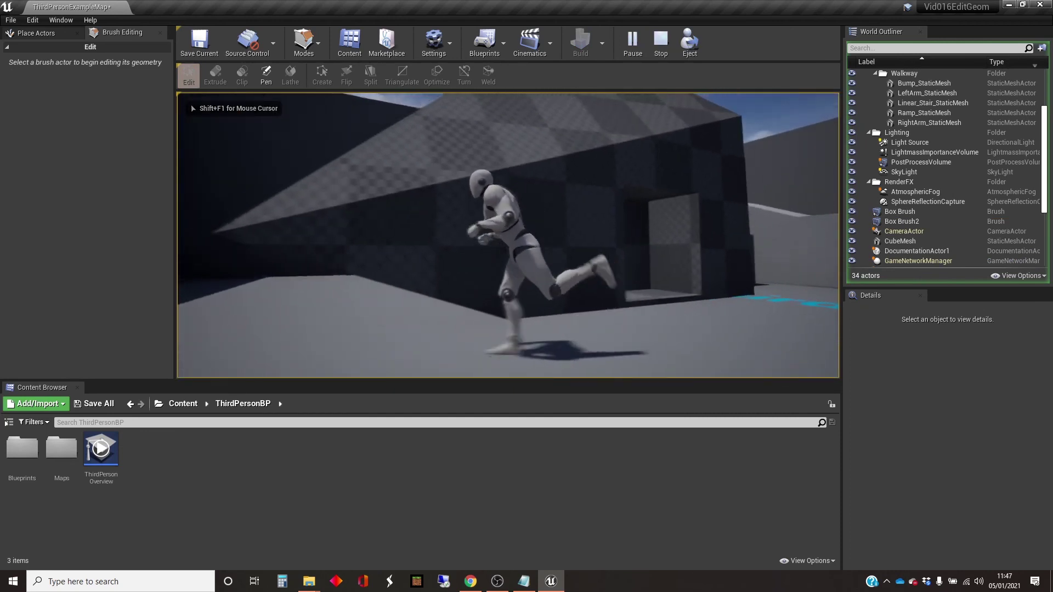
pyautogui.press('w')
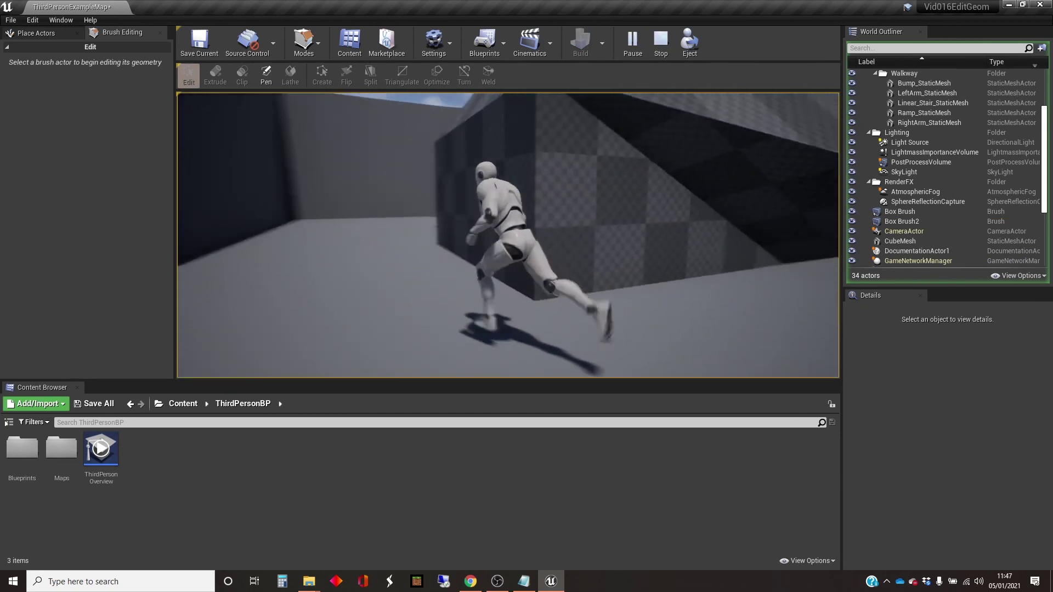
pyautogui.press('d')
pyautogui.press('w')
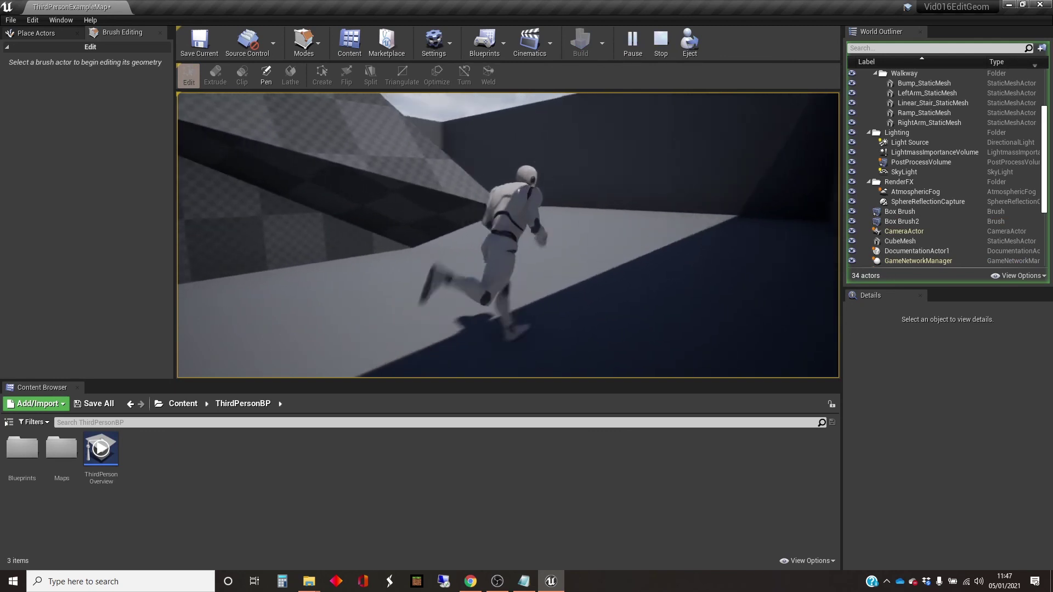
pyautogui.press('d')
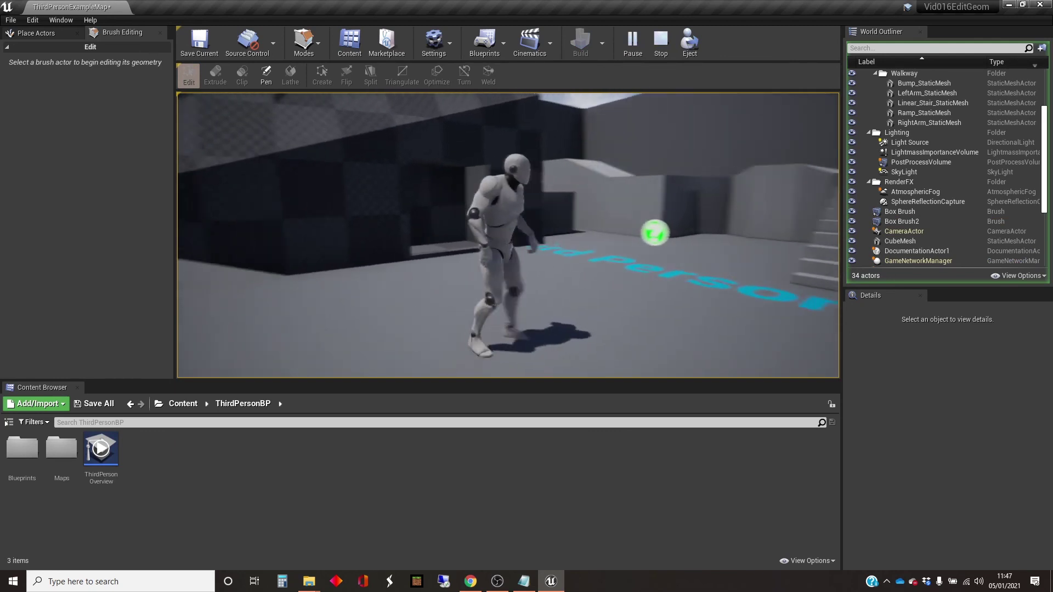
pyautogui.press('d')
pyautogui.press('s')
pyautogui.press('w')
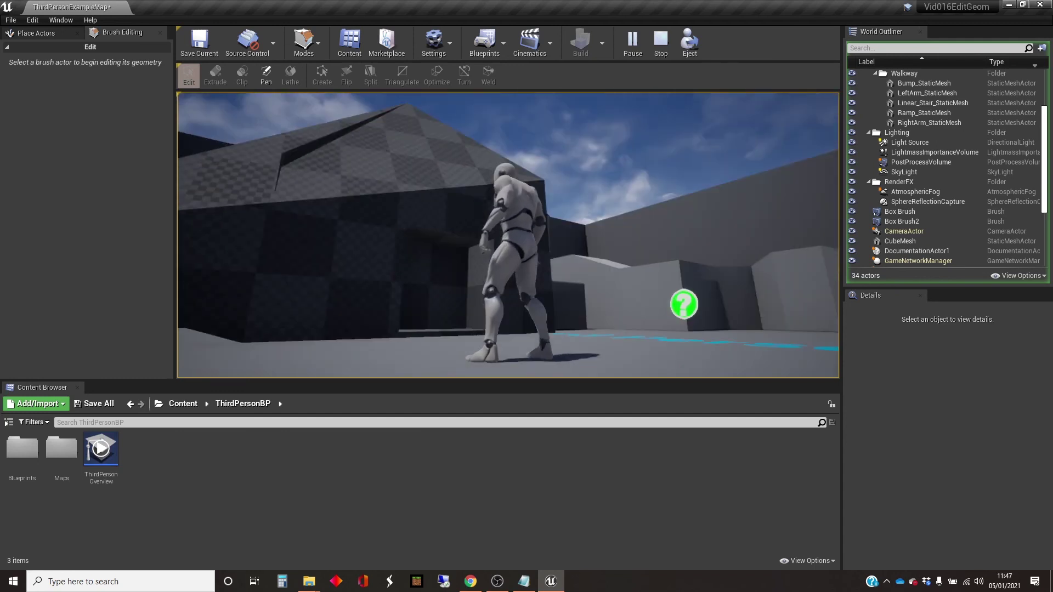
pyautogui.press('s')
pyautogui.press('w')
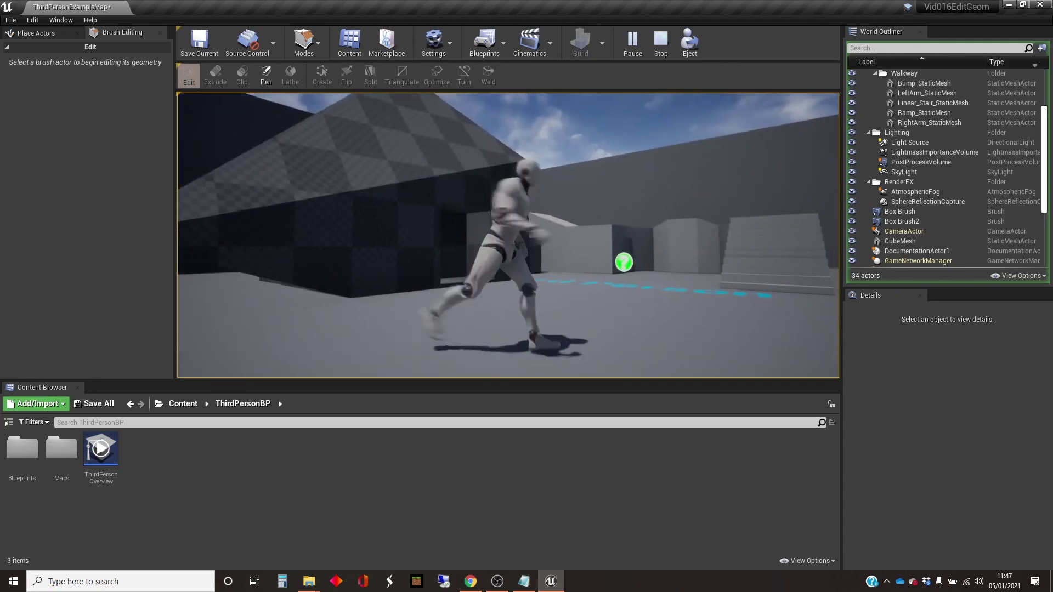